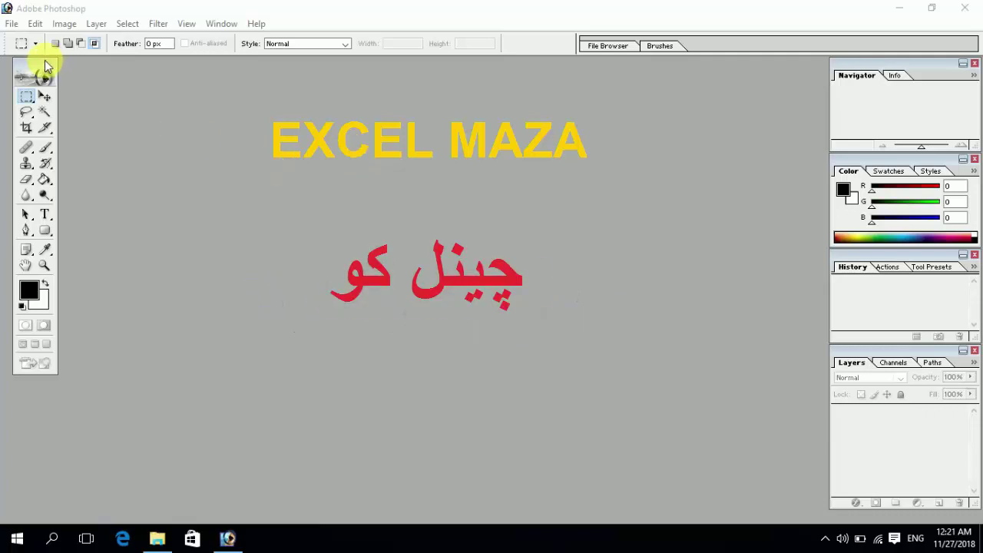
Select the Move tool, reposition the toolbox and pull the Layers palette away from the other palettes.
{"action": "mouse_move", "coordinate": [44, 66]}
{"action": "left_mouse_down"}
{"action": "mouse_move", "coordinate": [61, 67]}
{"action": "mouse_move", "coordinate": [39, 69]}
{"action": "left_mouse_up"}
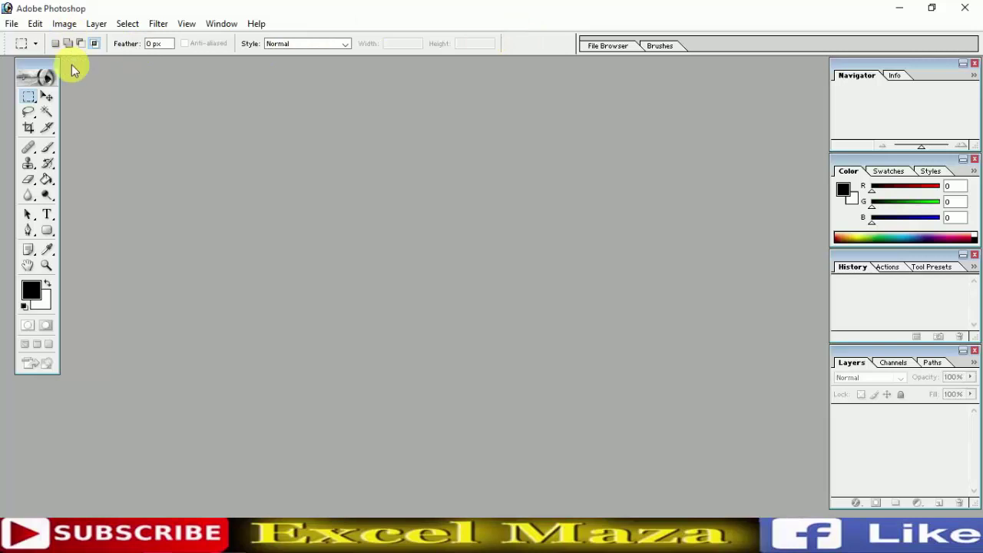
{"action": "left_click", "coordinate": [47, 97]}
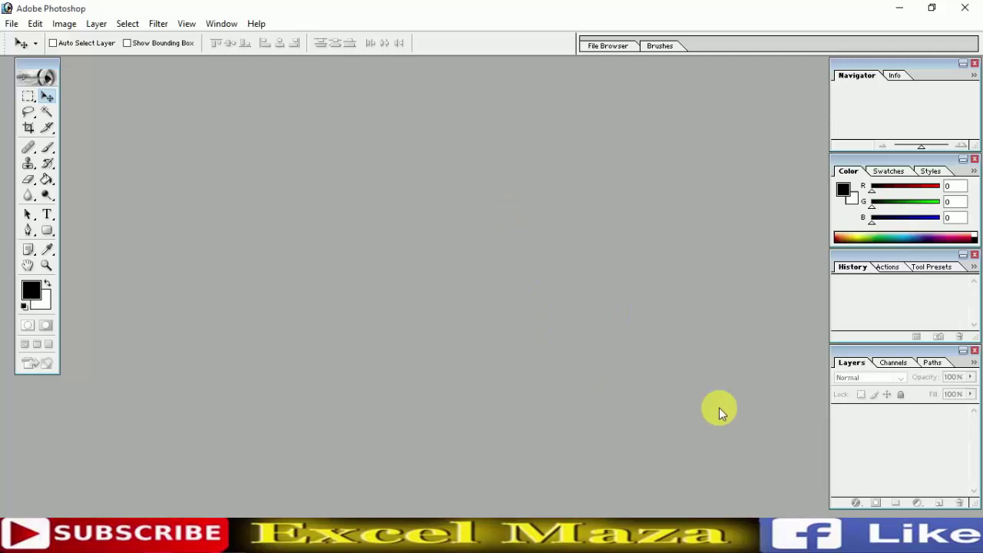
{"action": "left_click_drag", "start_coordinate": [880, 351], "coordinate": [846, 359]}
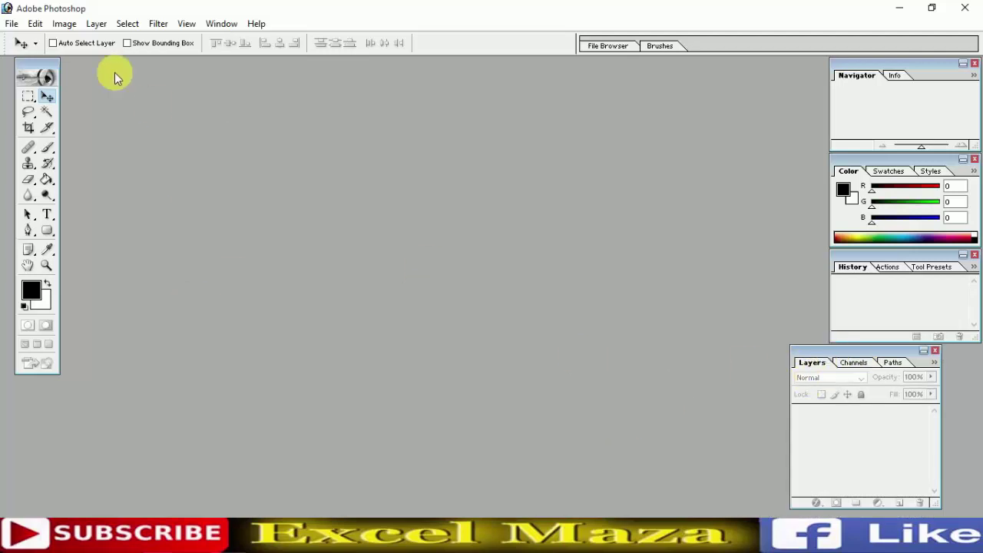
{"action": "left_click_drag", "start_coordinate": [54, 68], "coordinate": [38, 61]}
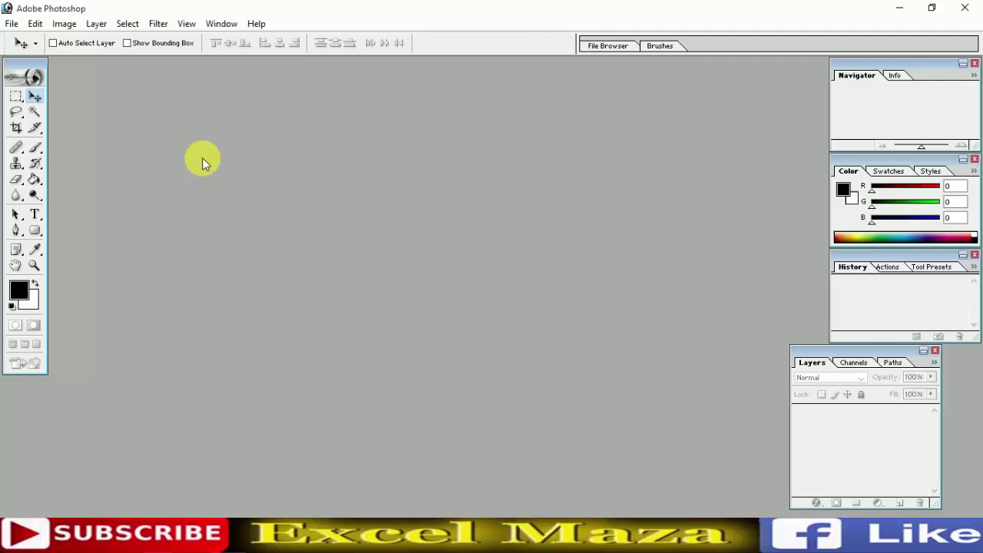
Create a default-size 7 by 5 inch RGB document at 72 pixels/inch, enlarge its window, and close it.
{"action": "key", "text": "ctrl+n"}
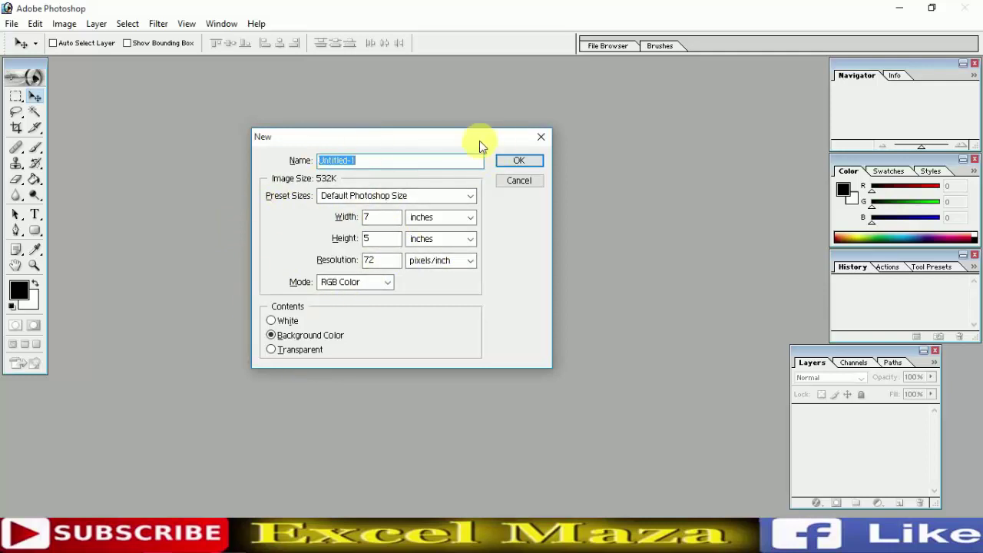
{"action": "left_click", "coordinate": [519, 163]}
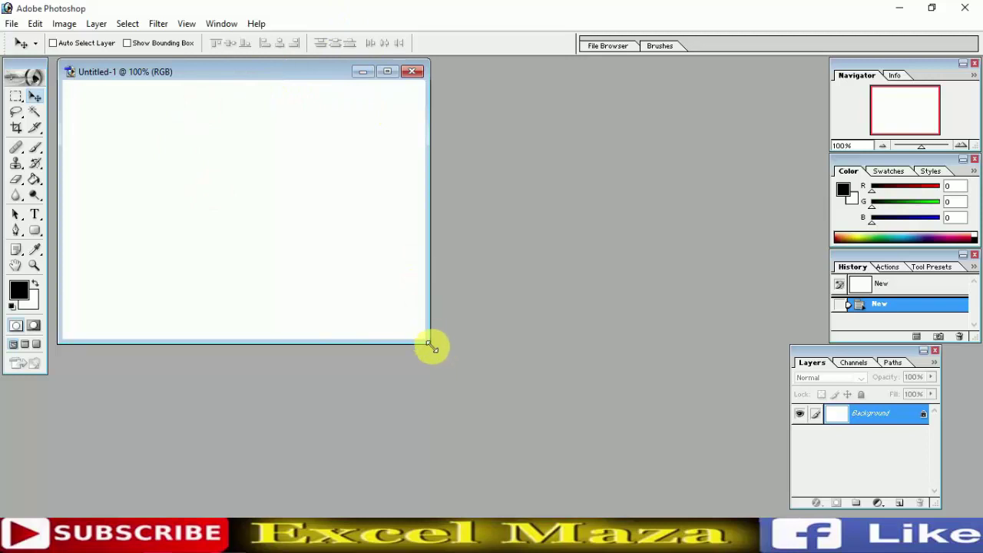
{"action": "left_click_drag", "start_coordinate": [430, 346], "coordinate": [582, 428]}
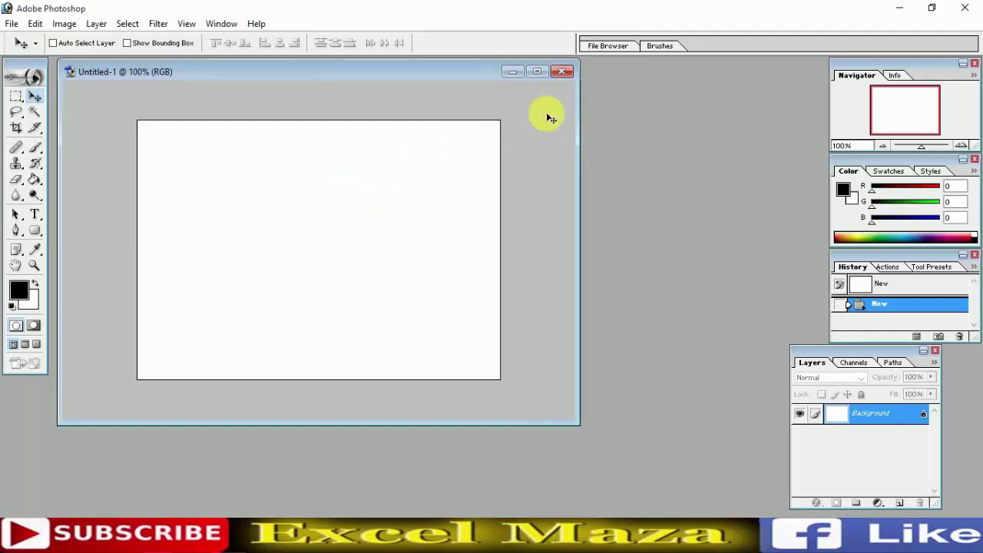
{"action": "left_click", "coordinate": [565, 72]}
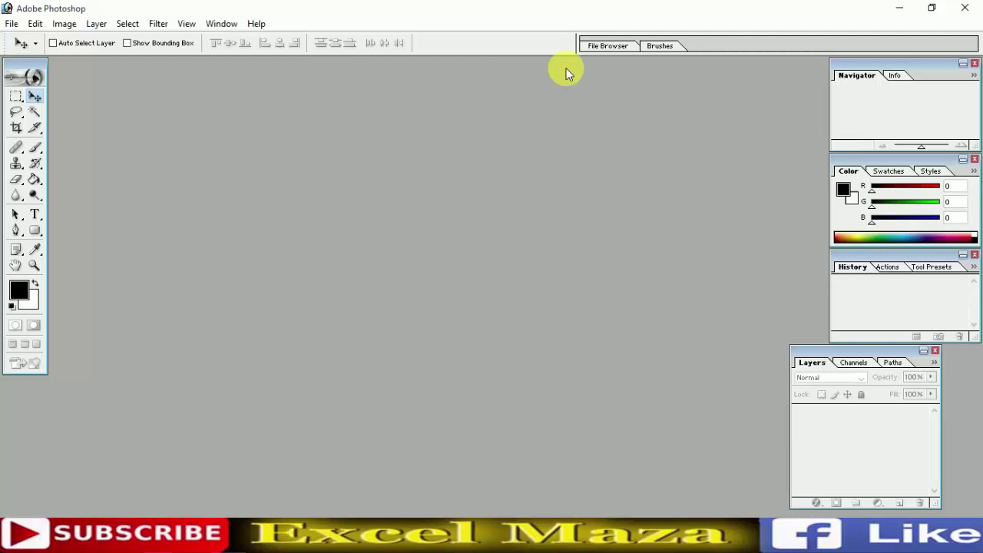
Start another new document and open its width for editing.
{"action": "key", "text": "ctrl+n"}
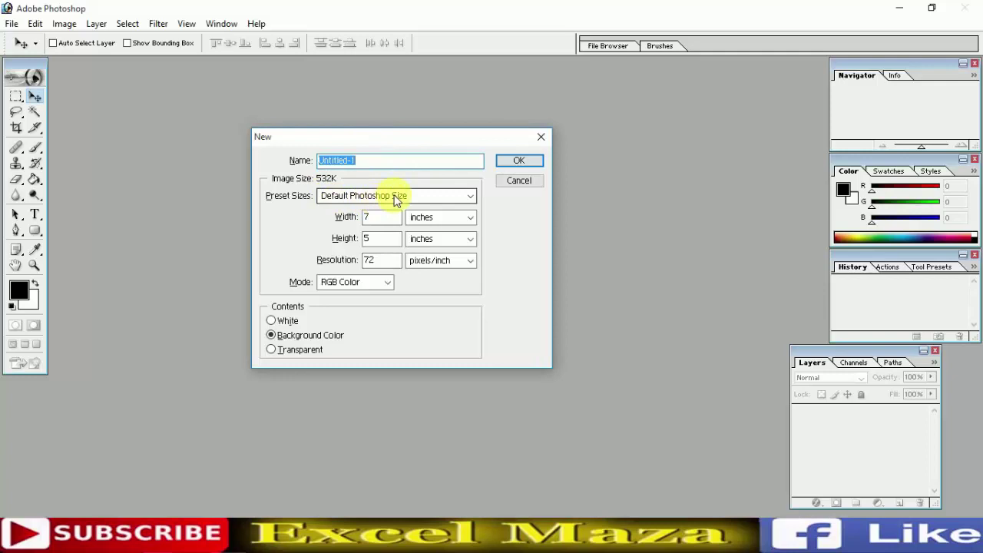
{"action": "left_click", "coordinate": [382, 218]}
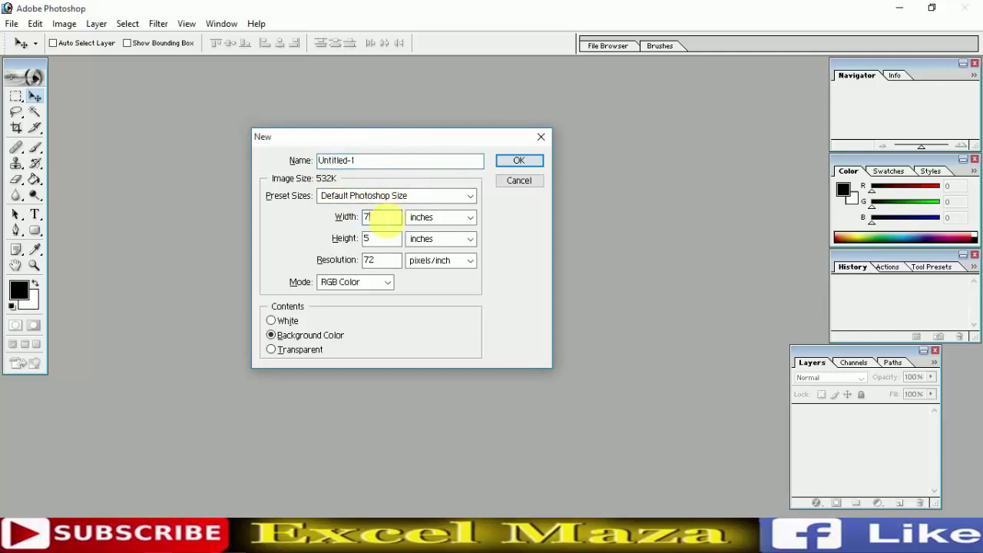
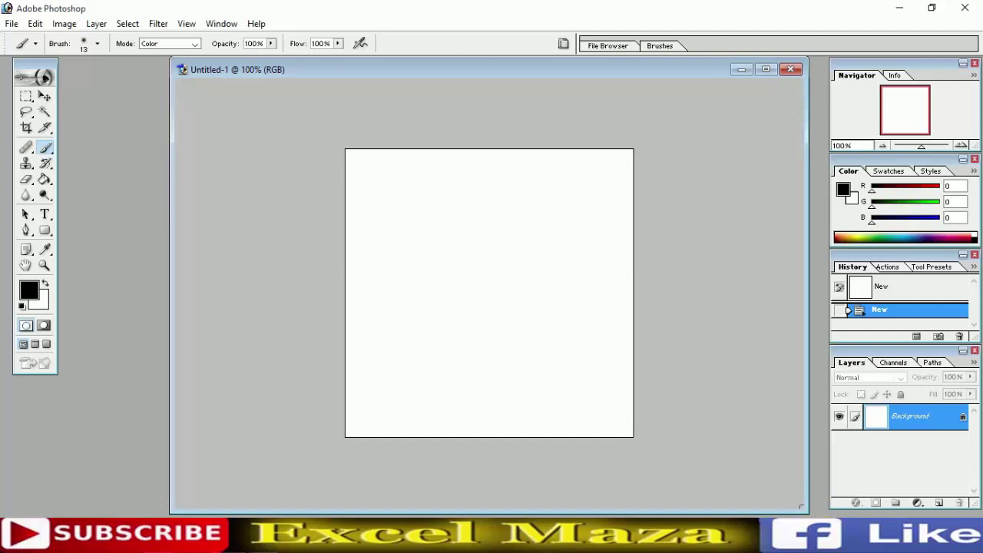
Choose the Move tool and open the photo IMG_20180806_103319 from the Downloads folder.
{"action": "left_click", "coordinate": [464, 276]}
{"action": "key", "text": "ctrl+plus"}
{"action": "key", "text": "ctrl+minus"}
{"action": "left_click", "coordinate": [44, 97]}
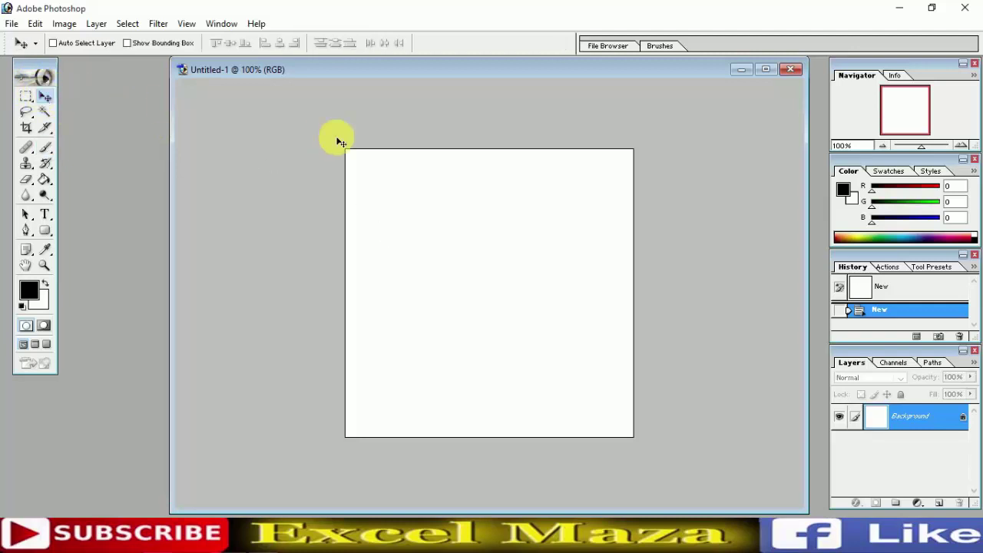
{"action": "double_click", "coordinate": [149, 142]}
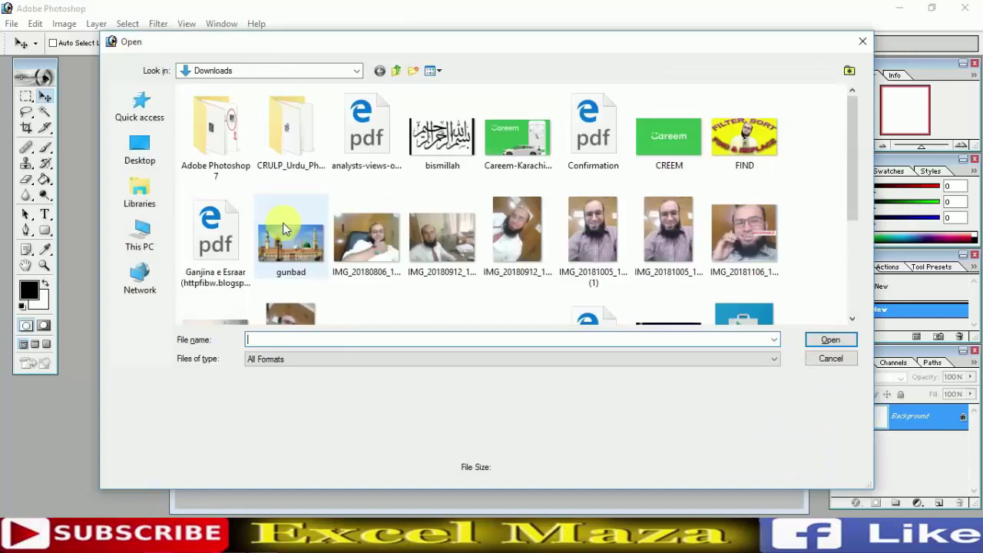
{"action": "left_click", "coordinate": [358, 243]}
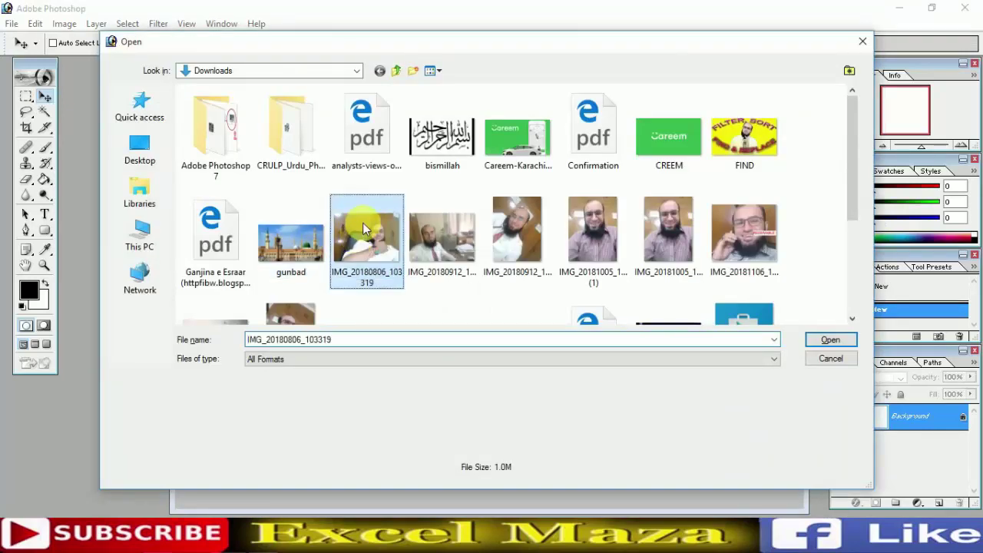
{"action": "double_click", "coordinate": [358, 240]}
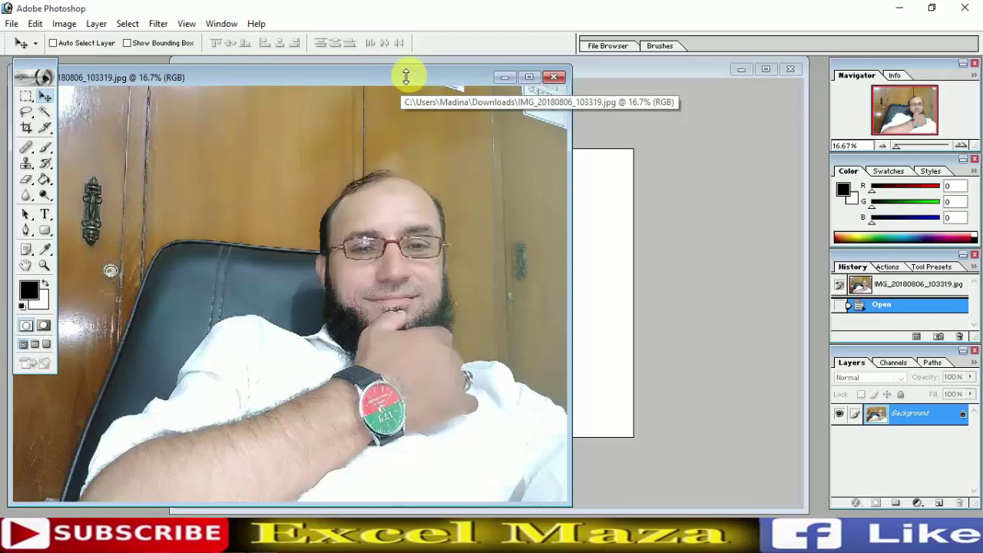
Crop the photo tightly around the man's head, from just above the hair to the hand at his chin.
{"action": "left_click_drag", "start_coordinate": [406, 76], "coordinate": [345, 203]}
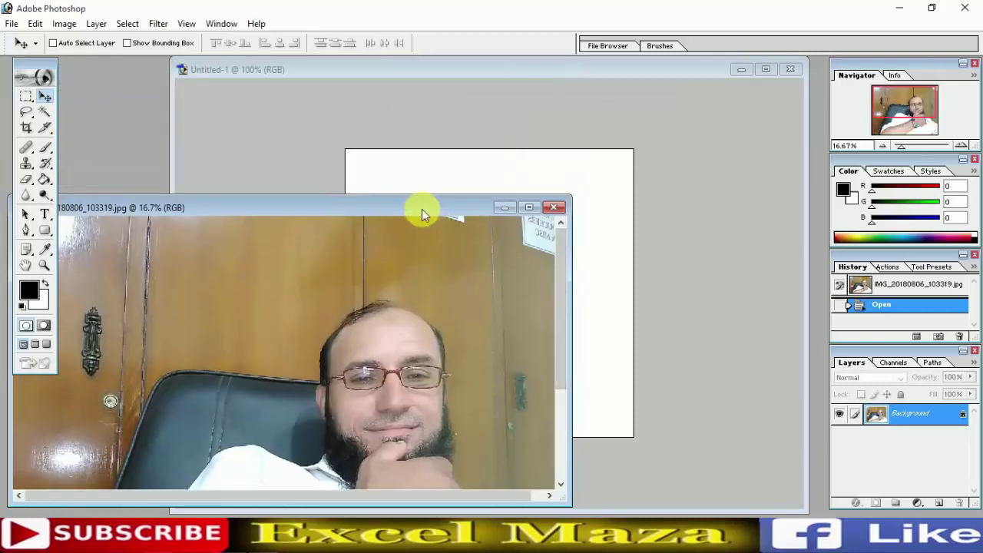
{"action": "left_click_drag", "start_coordinate": [420, 208], "coordinate": [483, 158]}
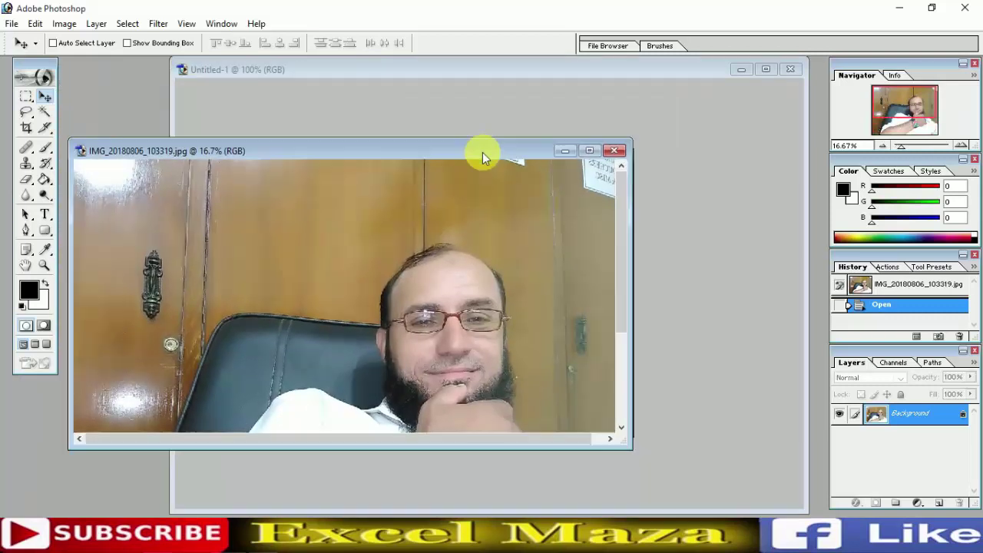
{"action": "left_click", "coordinate": [26, 126]}
{"action": "left_click_drag", "start_coordinate": [351, 239], "coordinate": [559, 422]}
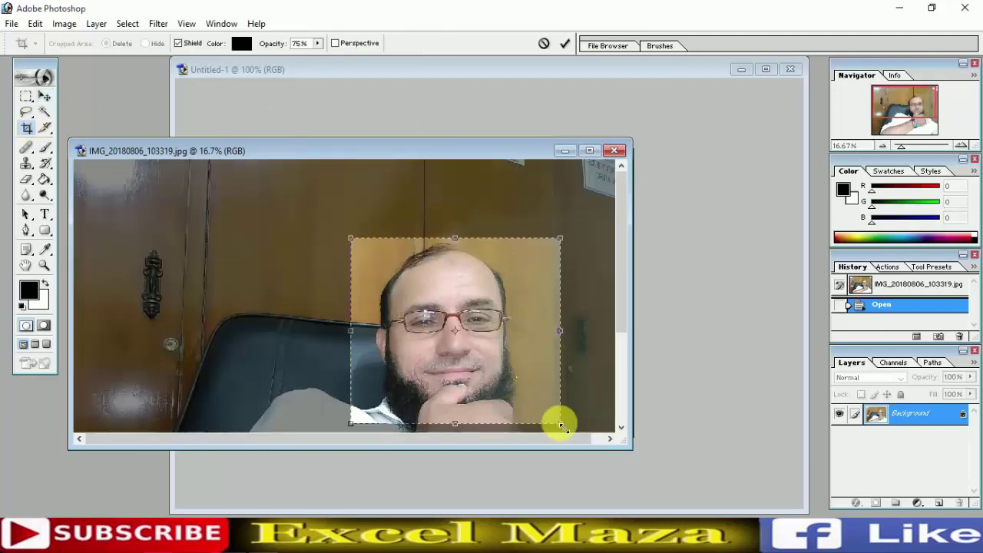
{"action": "key", "text": "Return"}
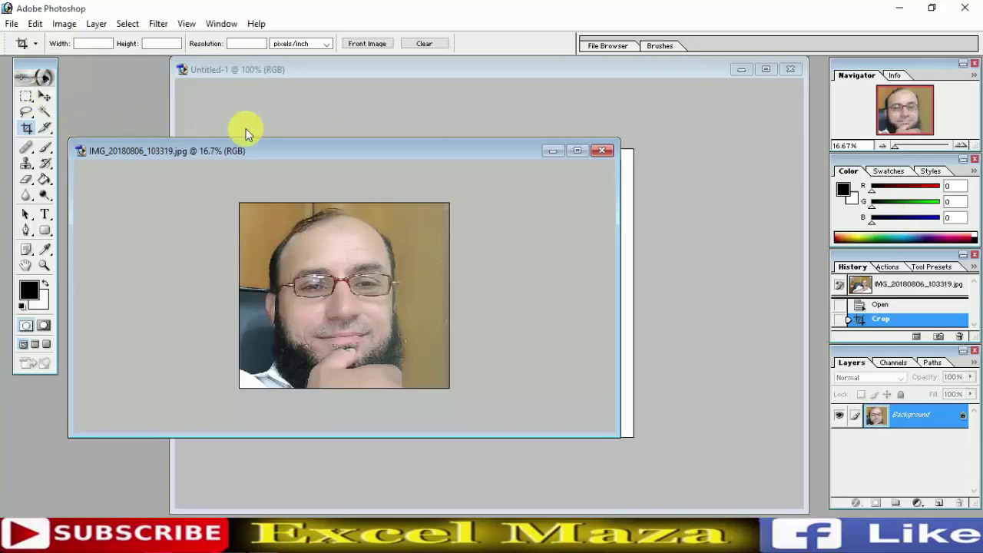
Copy the cropped photo into the Untitled-1 document as a layer and shift it toward the canvas's lower-left.
{"action": "key", "text": "v"}
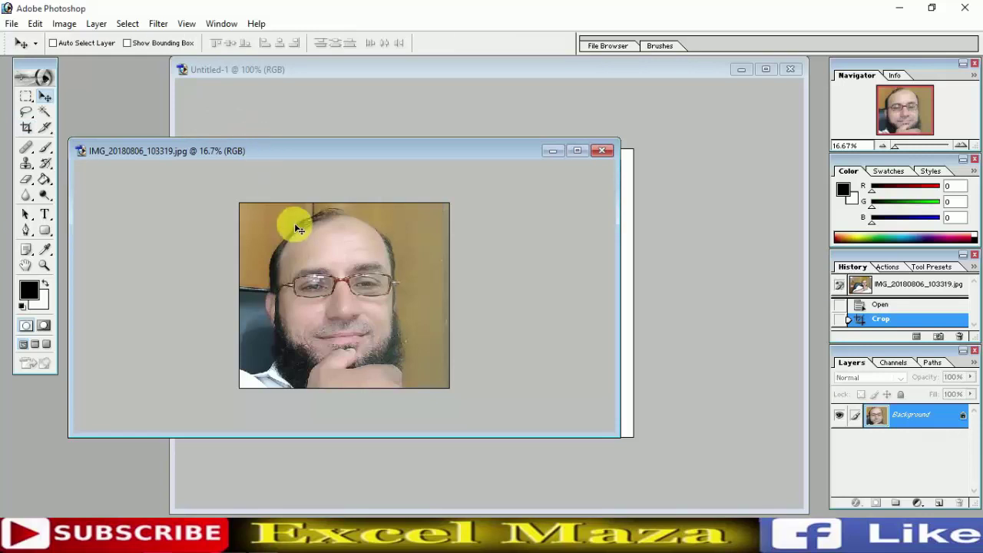
{"action": "left_click_drag", "start_coordinate": [383, 148], "coordinate": [261, 149]}
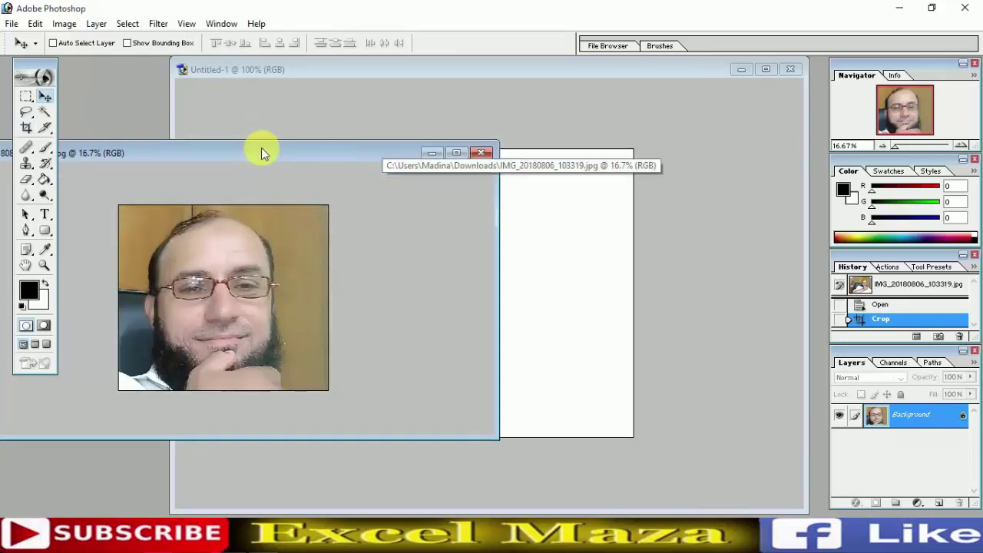
{"action": "left_click_drag", "start_coordinate": [220, 259], "coordinate": [511, 306]}
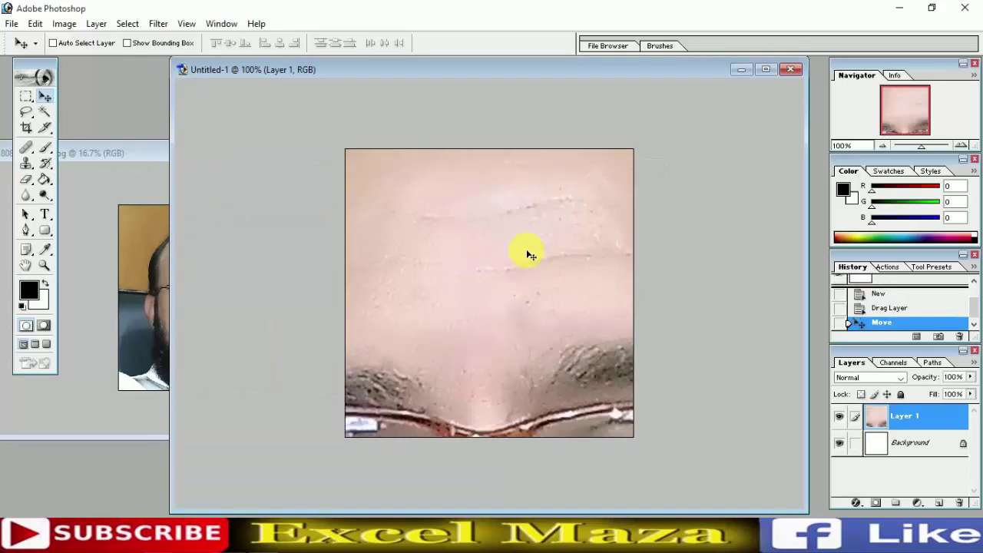
{"action": "left_click_drag", "start_coordinate": [529, 250], "coordinate": [417, 305]}
{"action": "left_click_drag", "start_coordinate": [479, 276], "coordinate": [418, 279]}
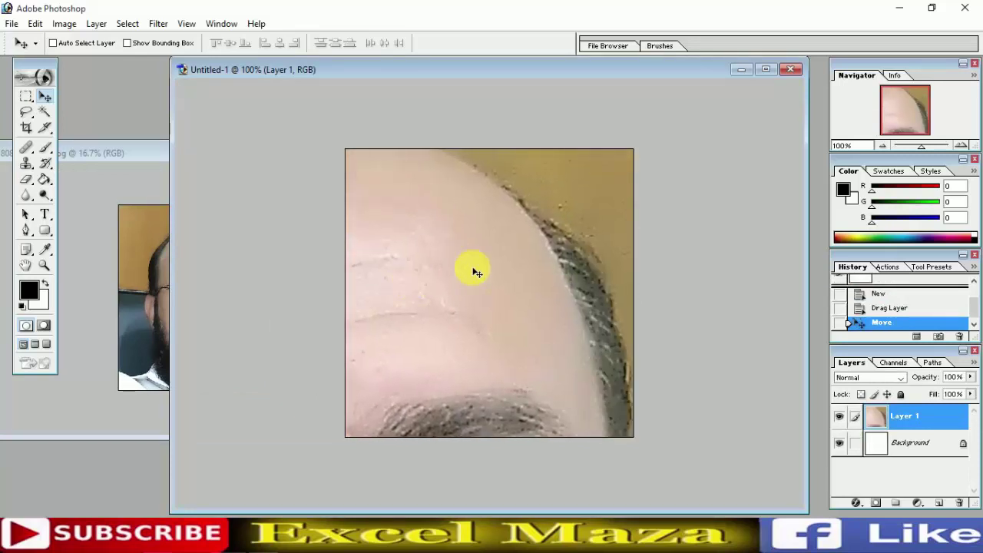
{"action": "left_click_drag", "start_coordinate": [474, 268], "coordinate": [407, 265]}
Scale the photo layer to 50% width and 50% height with Free Transform, and move it up and right on the canvas.
{"action": "key", "text": "ctrl+t"}
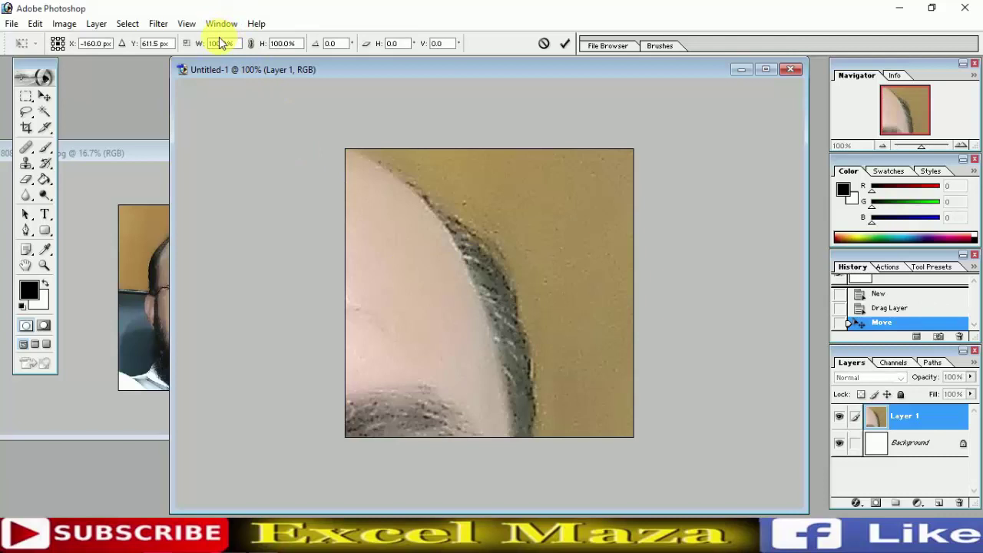
{"action": "left_click_drag", "start_coordinate": [220, 43], "coordinate": [213, 43]}
{"action": "type", "text": "5"}
{"action": "key", "text": "Return"}
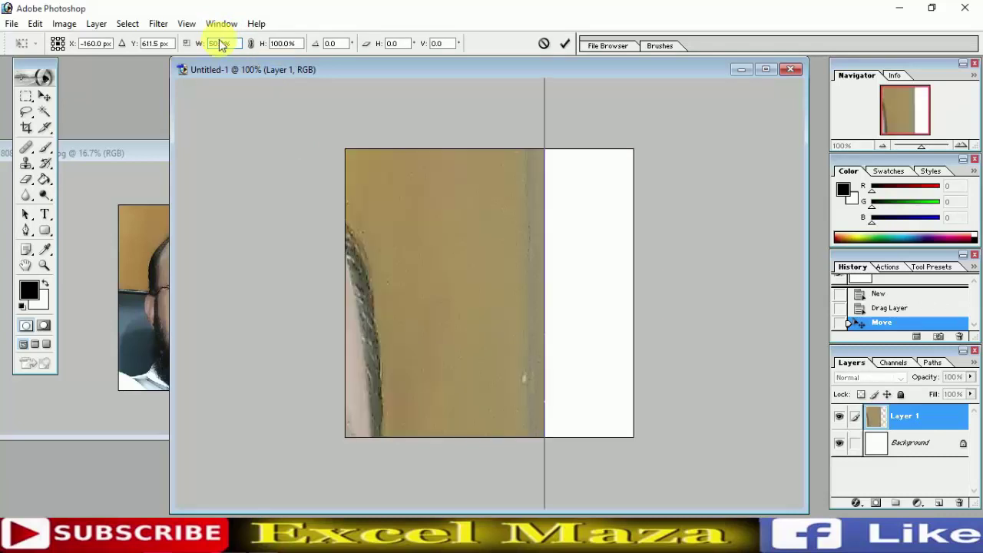
{"action": "key", "text": "Tab"}
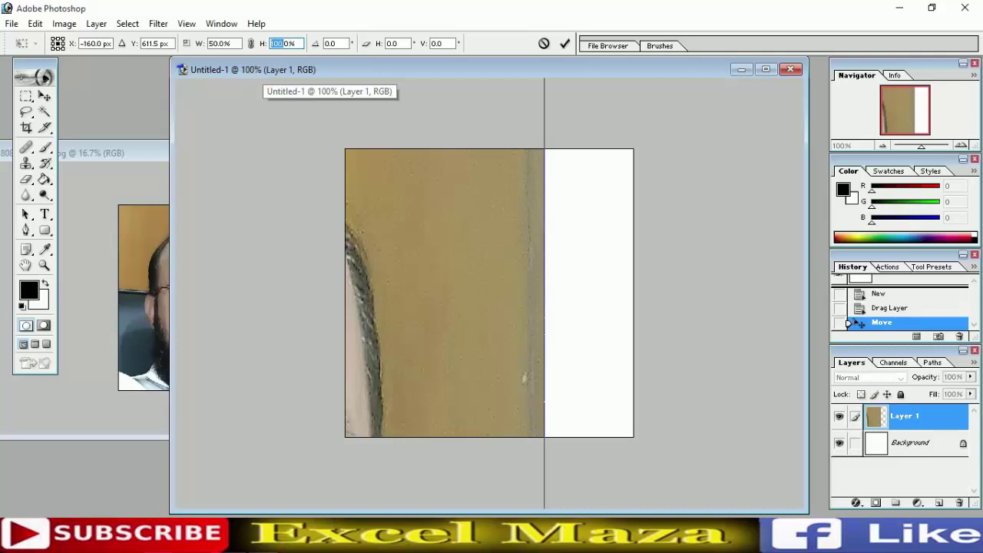
{"action": "type", "text": "50"}
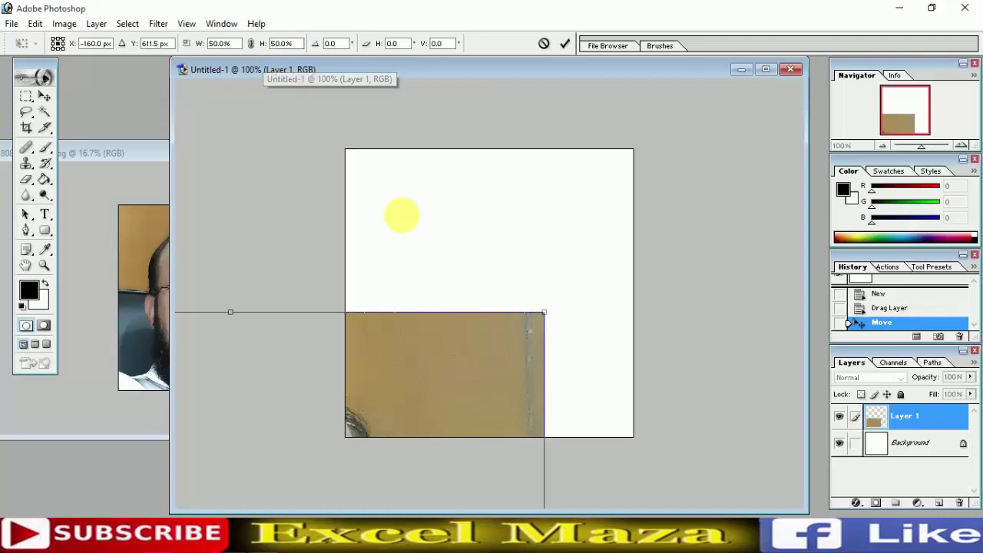
{"action": "double_click", "coordinate": [427, 336]}
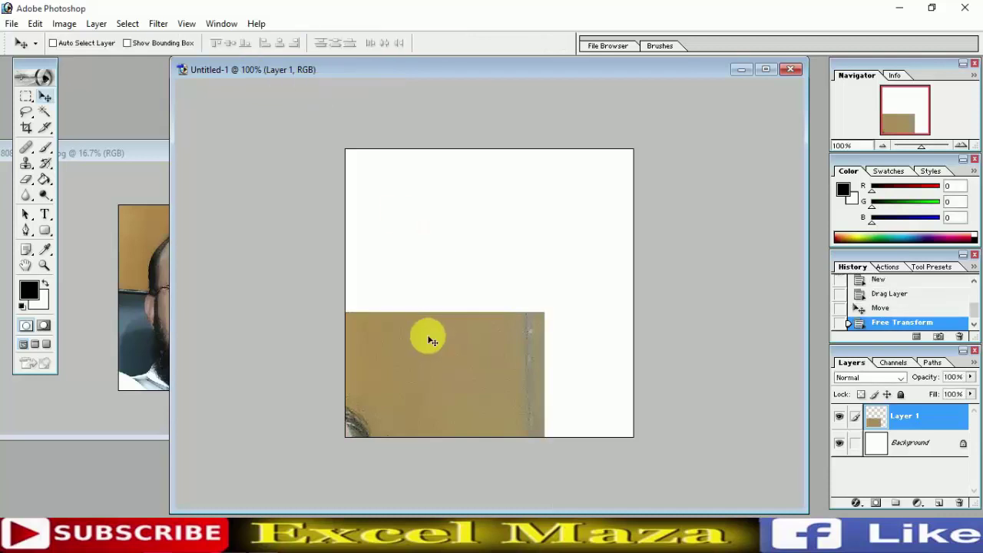
{"action": "left_click_drag", "start_coordinate": [432, 340], "coordinate": [504, 210]}
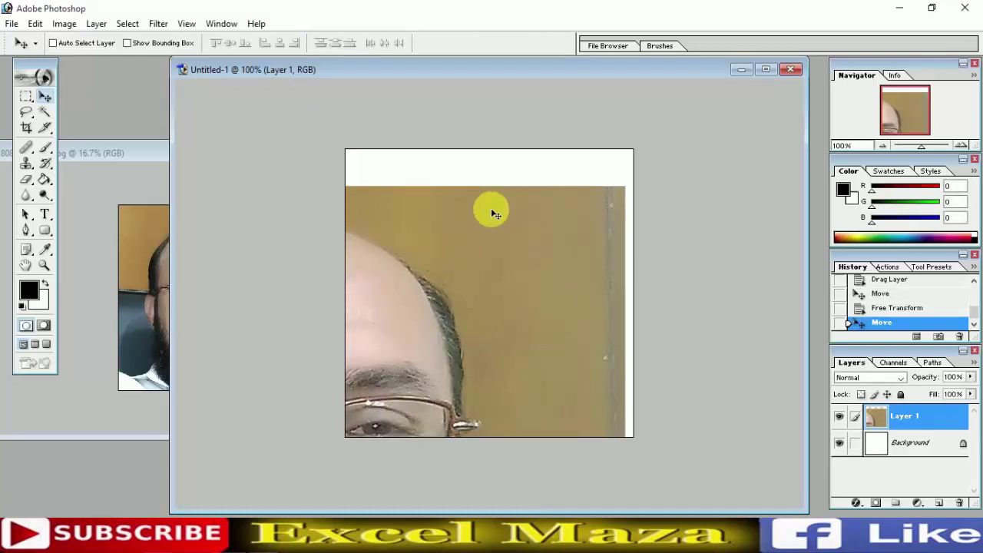
Shrink the photo layer further with Free Transform to about 31% width and 27% height, and move it toward the canvas centre.
{"action": "key", "text": "ctrl+t"}
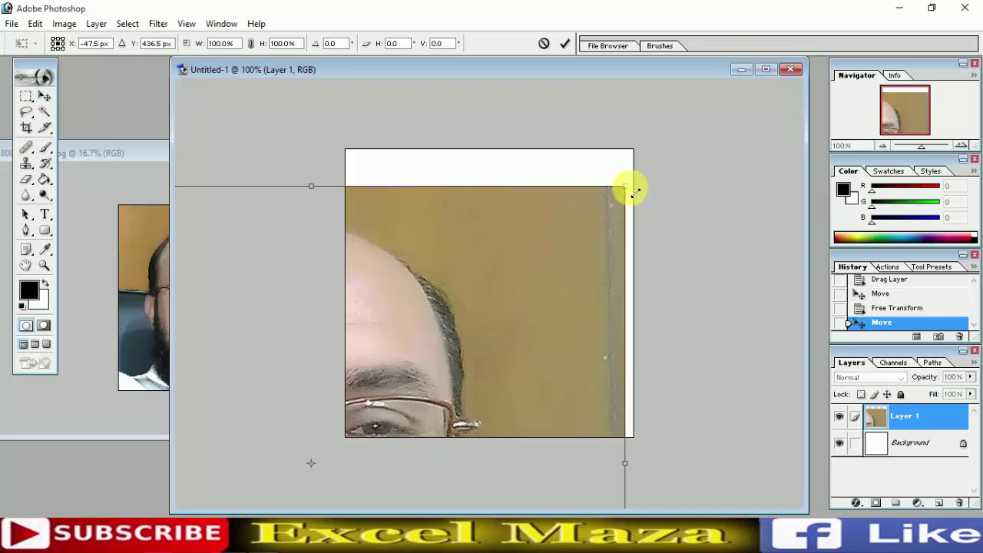
{"action": "left_click_drag", "start_coordinate": [634, 191], "coordinate": [470, 325]}
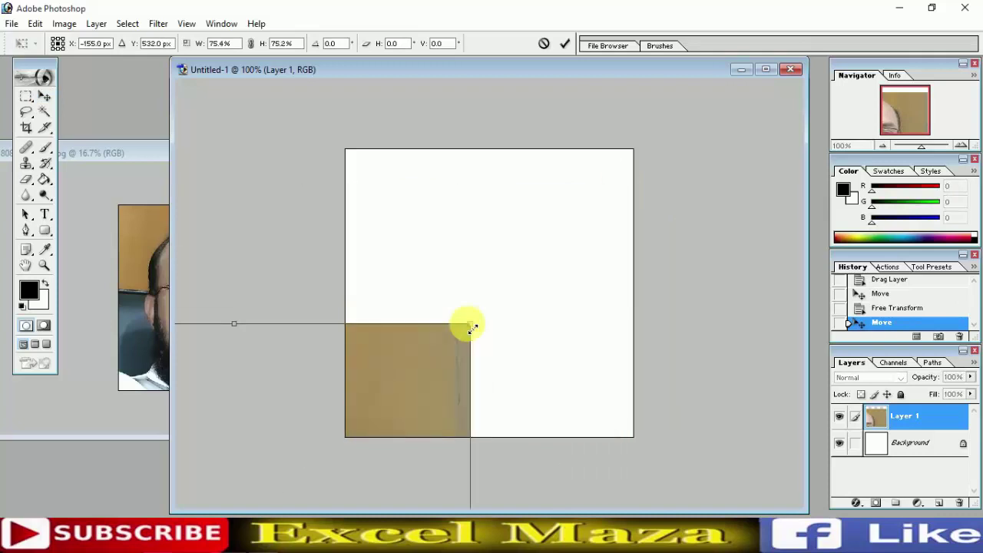
{"action": "left_click_drag", "start_coordinate": [403, 362], "coordinate": [526, 237]}
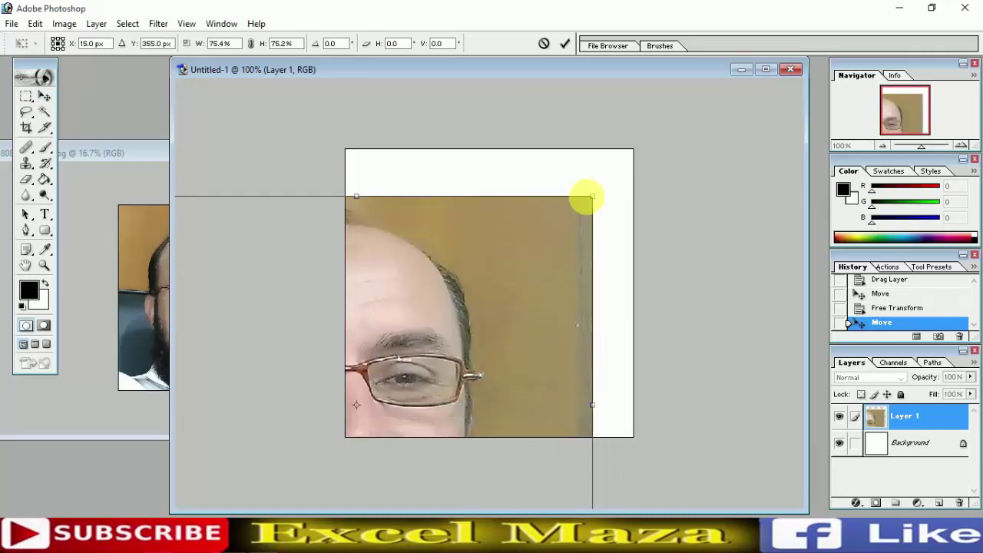
{"action": "left_click_drag", "start_coordinate": [590, 197], "coordinate": [456, 318]}
{"action": "left_click_drag", "start_coordinate": [408, 340], "coordinate": [545, 212]}
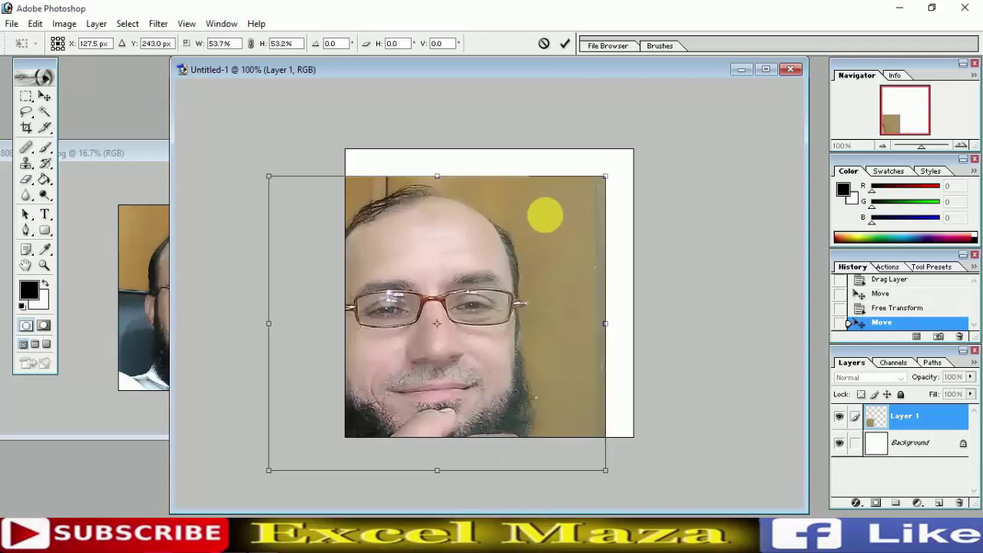
{"action": "left_click_drag", "start_coordinate": [599, 177], "coordinate": [462, 326]}
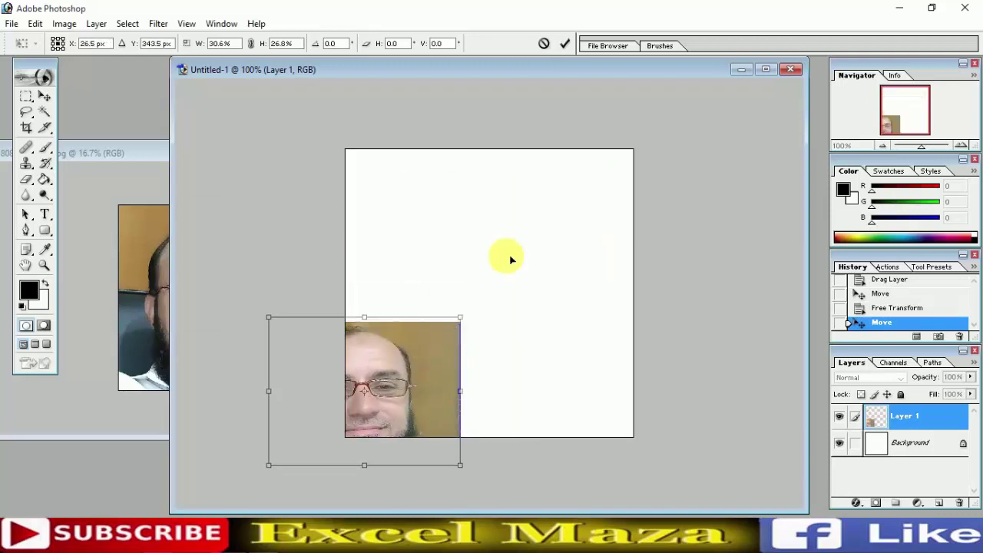
{"action": "left_click_drag", "start_coordinate": [391, 369], "coordinate": [523, 247]}
Switch to the cropped photo's document and maximize its window.
{"action": "left_click", "coordinate": [138, 153]}
{"action": "double_click", "coordinate": [138, 152]}
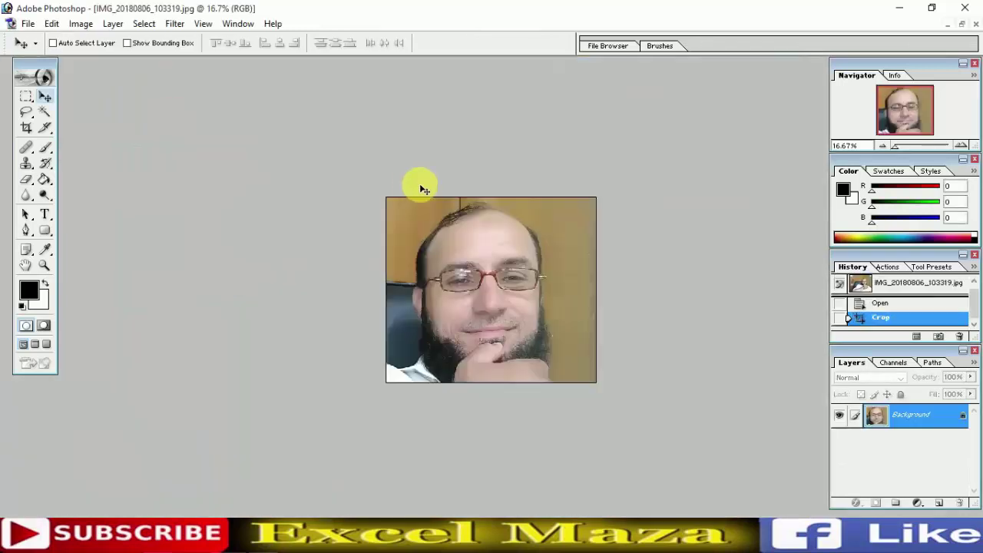
Restore the cropped photo's window, move it aside toward the upper-left, and switch to the Untitled-1 document.
{"action": "left_click", "coordinate": [962, 24]}
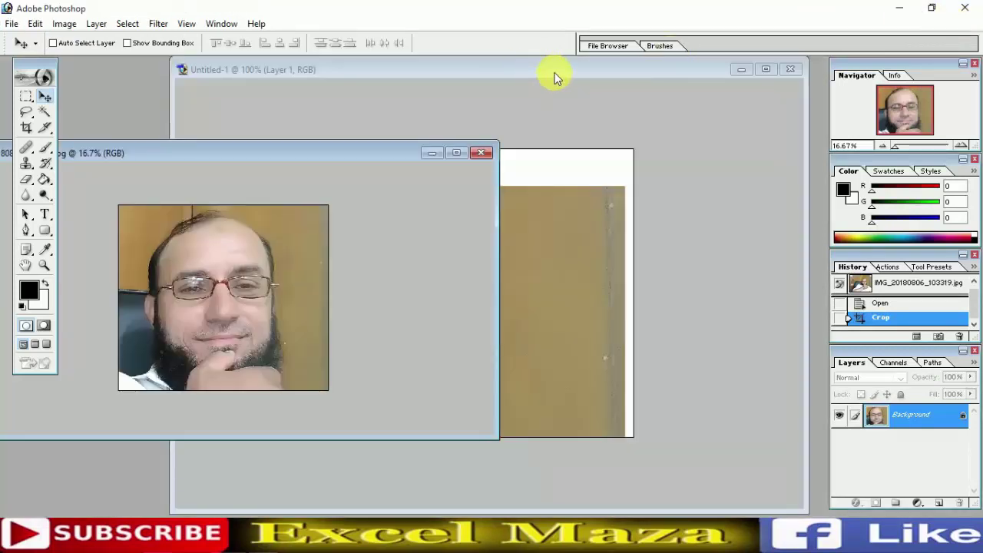
{"action": "left_click_drag", "start_coordinate": [395, 152], "coordinate": [301, 91]}
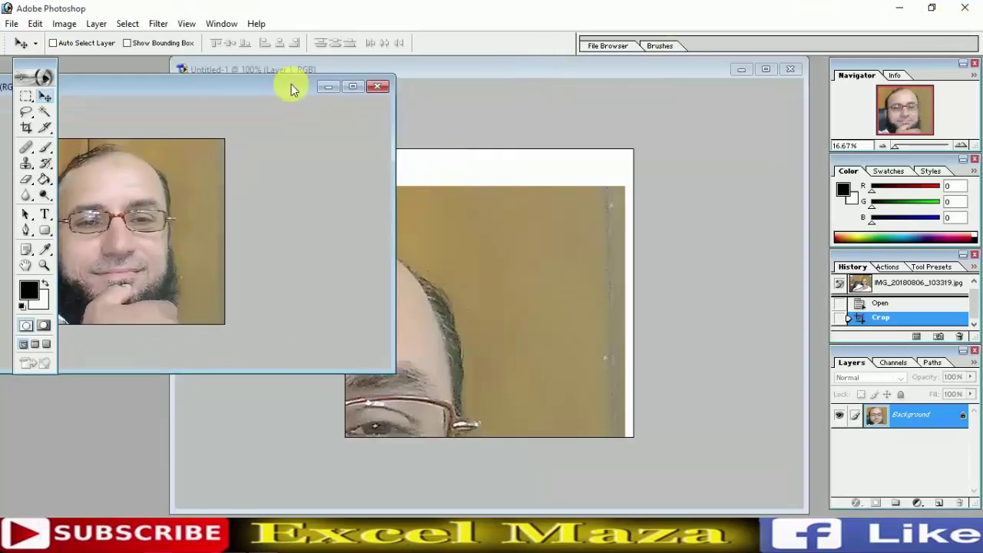
{"action": "left_click", "coordinate": [522, 218]}
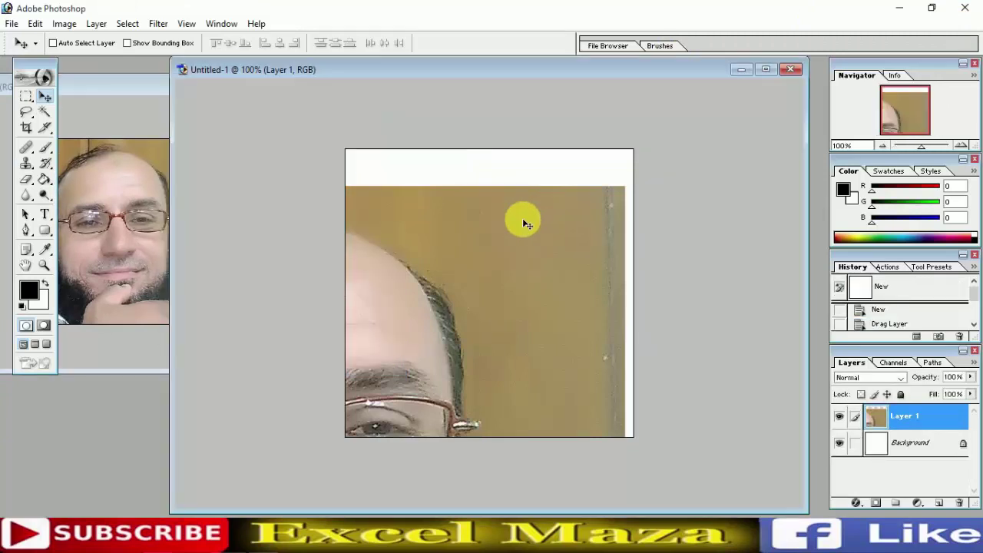
Shrink the photo layer with Free Transform to about 26.7% width and 24.5% height, and move it near the canvas centre.
{"action": "key", "text": "ctrl+t"}
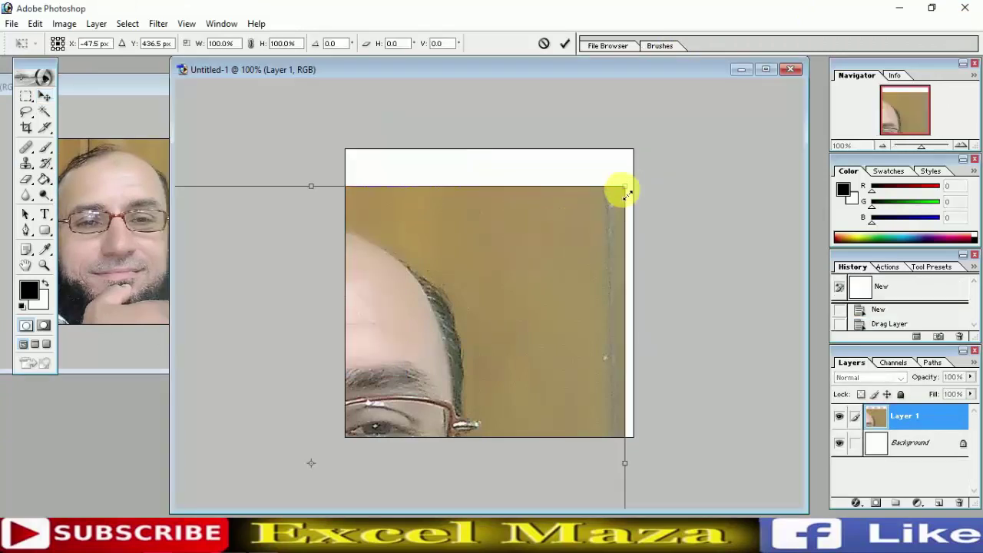
{"action": "left_click_drag", "start_coordinate": [625, 190], "coordinate": [519, 235]}
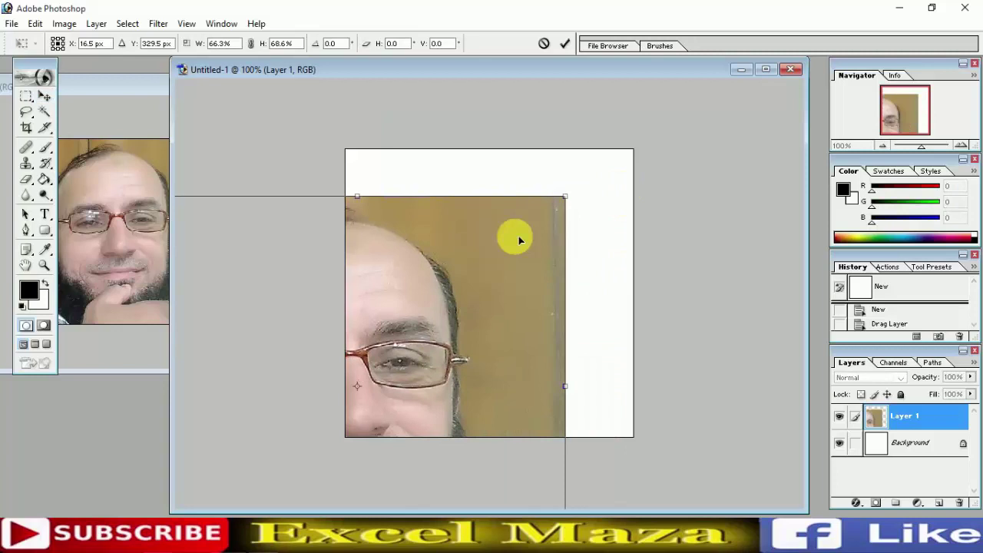
{"action": "left_click_drag", "start_coordinate": [566, 197], "coordinate": [430, 336]}
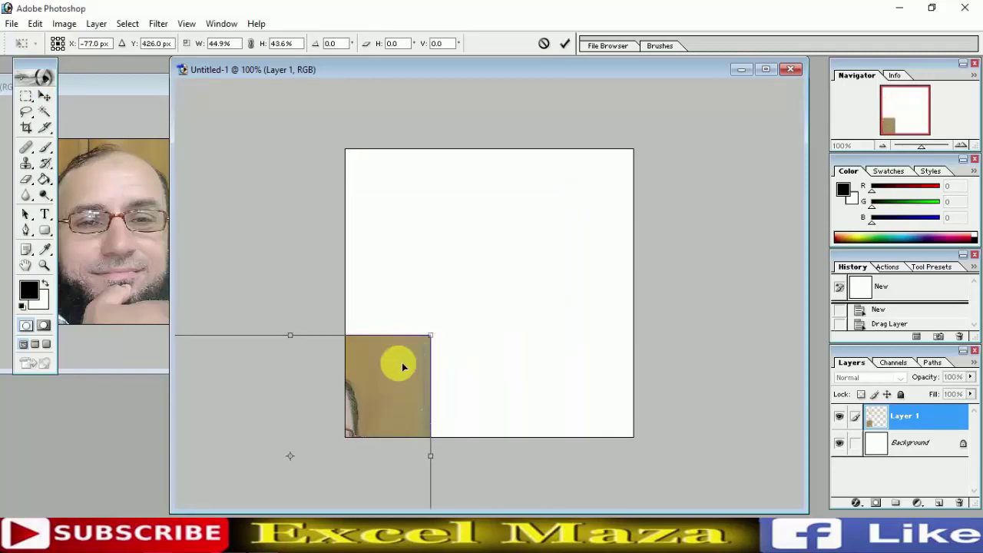
{"action": "left_click_drag", "start_coordinate": [402, 367], "coordinate": [524, 232]}
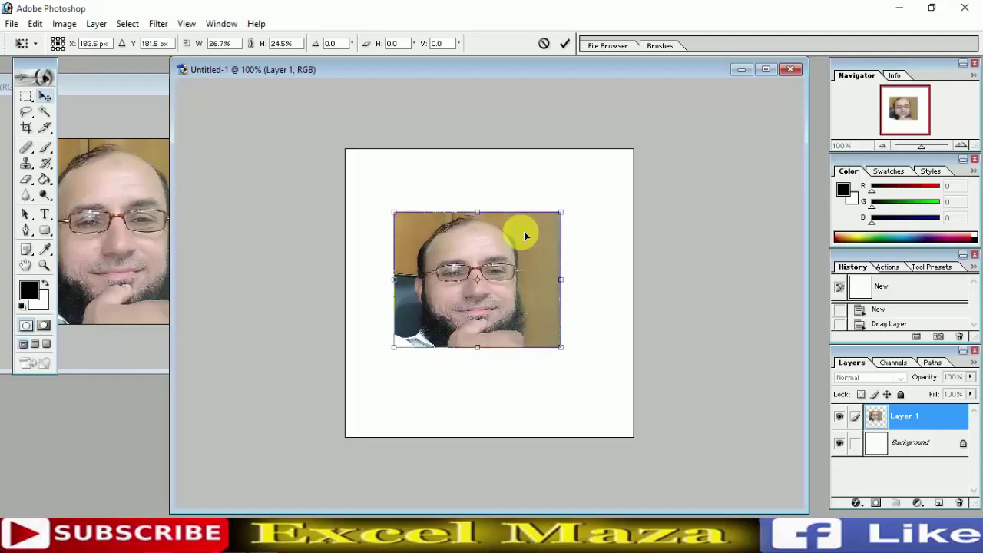
{"action": "key", "text": "Return"}
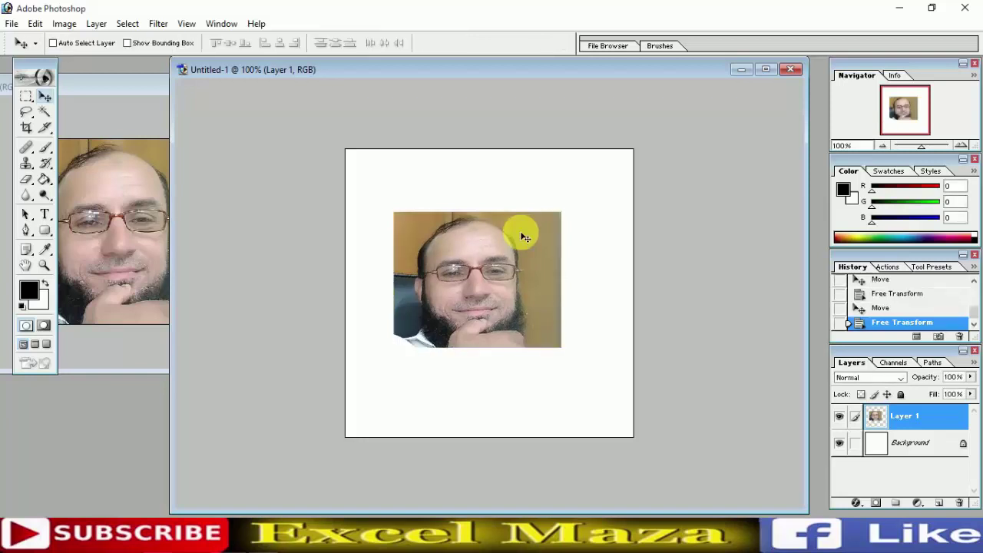
Move the photo layer in Untitled-1 to the canvas's upper-left corner, leaving a small margin.
{"action": "left_click", "coordinate": [159, 89]}
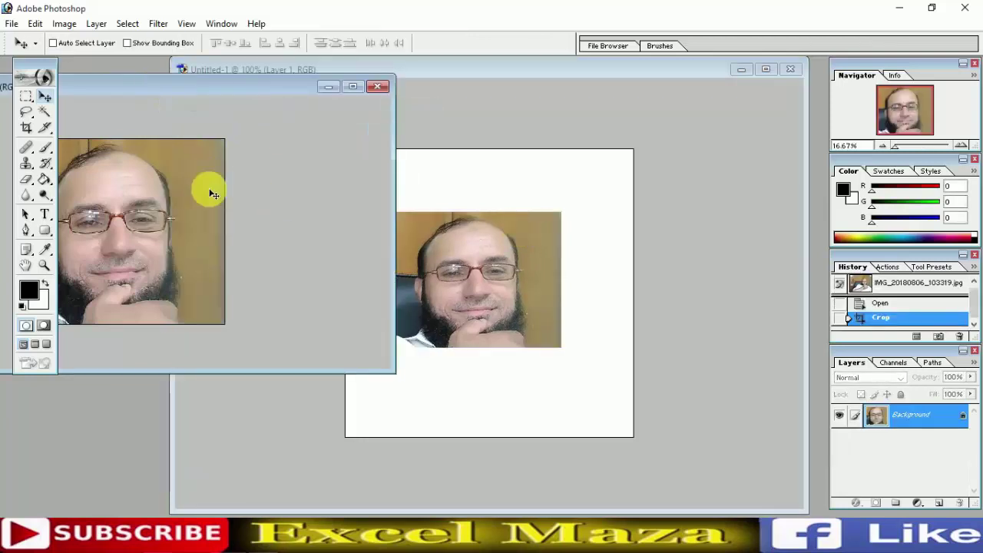
{"action": "left_click", "coordinate": [441, 258]}
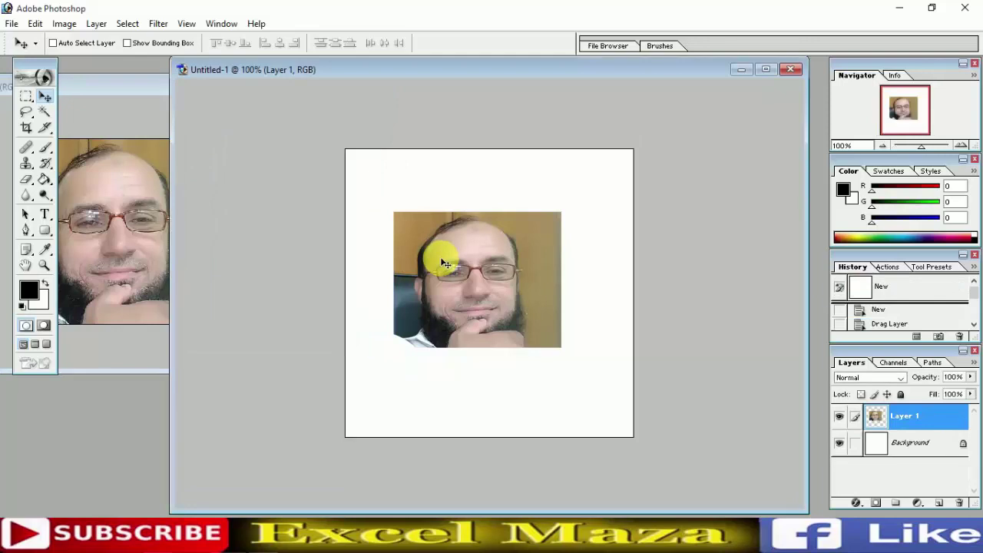
{"action": "left_click_drag", "start_coordinate": [444, 264], "coordinate": [401, 202]}
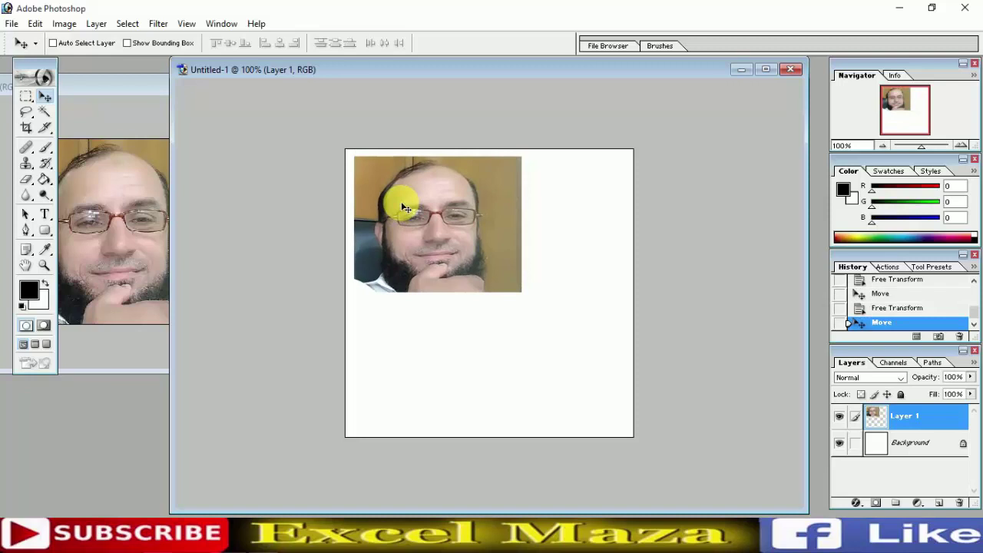
Draw a rectangular marquee selection around the eye and temple beside the wooden background in the cropped photo's document.
{"action": "left_click", "coordinate": [27, 98]}
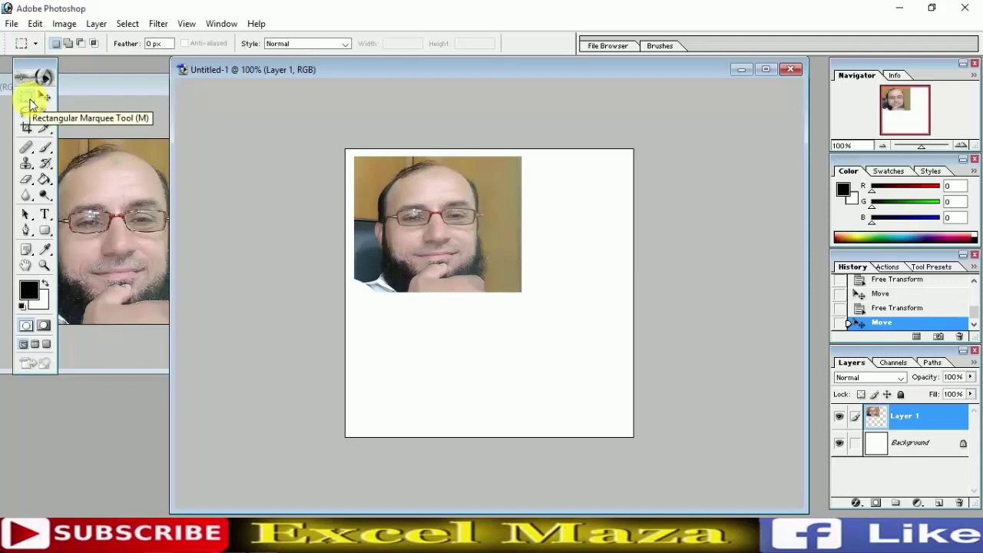
{"action": "left_click", "coordinate": [31, 105]}
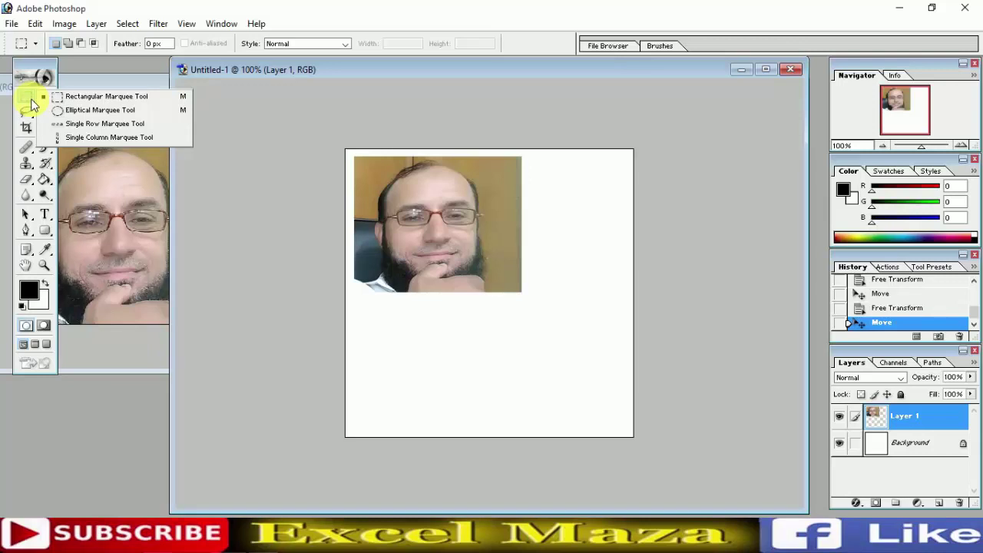
{"action": "left_click", "coordinate": [32, 106]}
{"action": "right_click", "coordinate": [31, 106]}
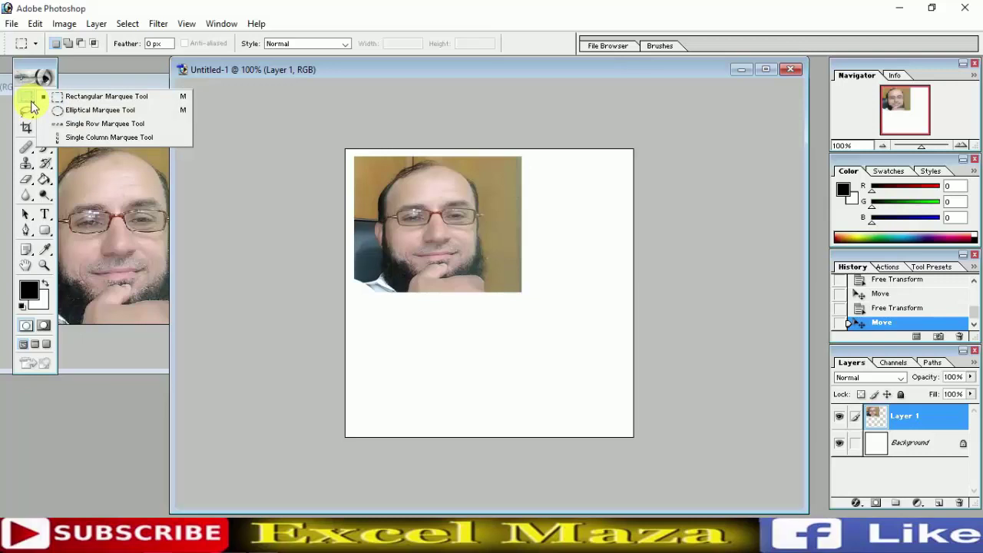
{"action": "left_click", "coordinate": [138, 99]}
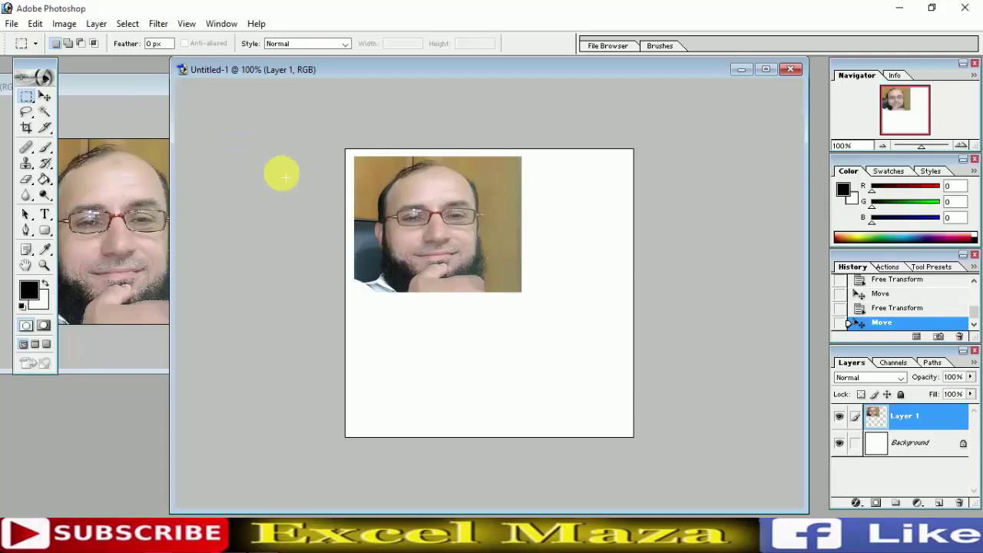
{"action": "left_click", "coordinate": [132, 89]}
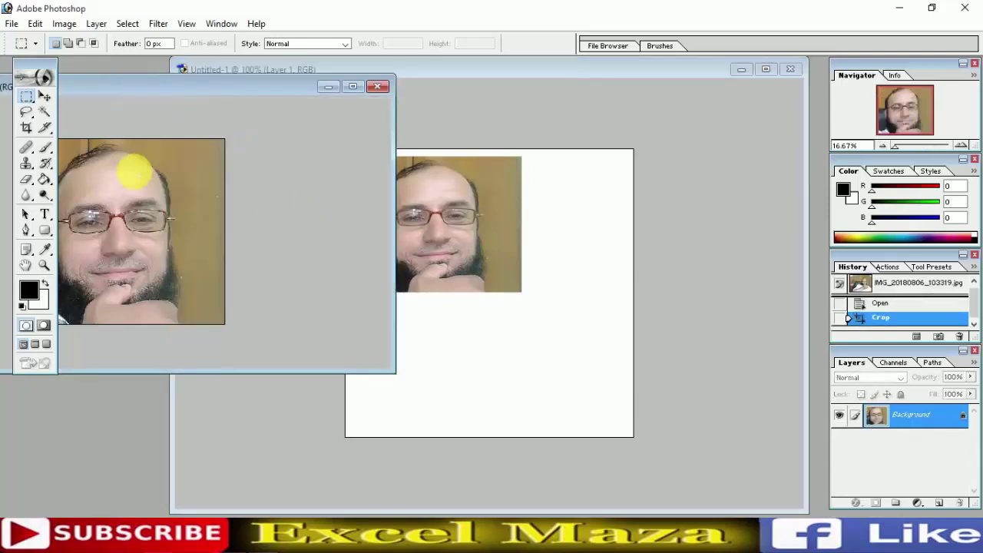
{"action": "left_click_drag", "start_coordinate": [134, 170], "coordinate": [197, 249]}
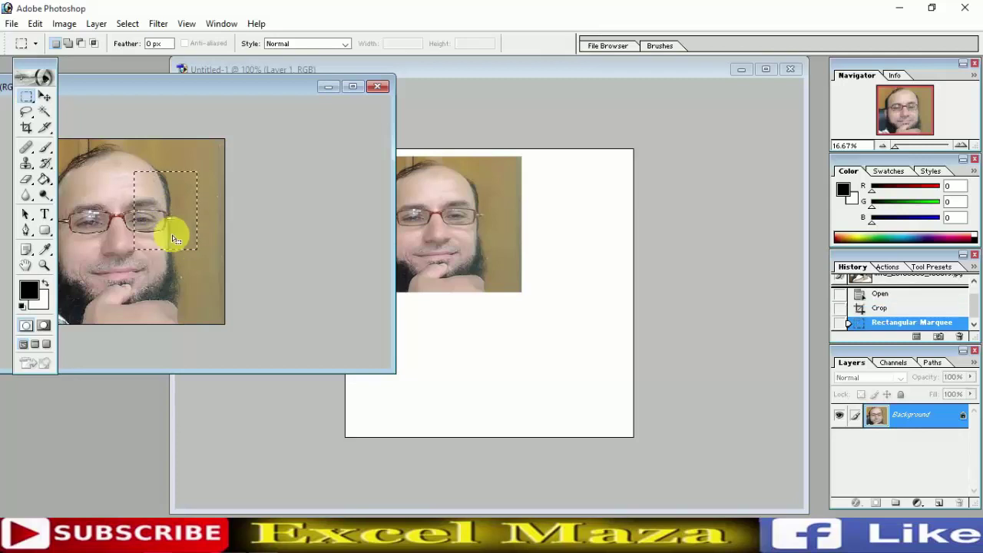
Try copying the selected eye area into Untitled-1 as a new layer, and undo the copy.
{"action": "left_click", "coordinate": [48, 104]}
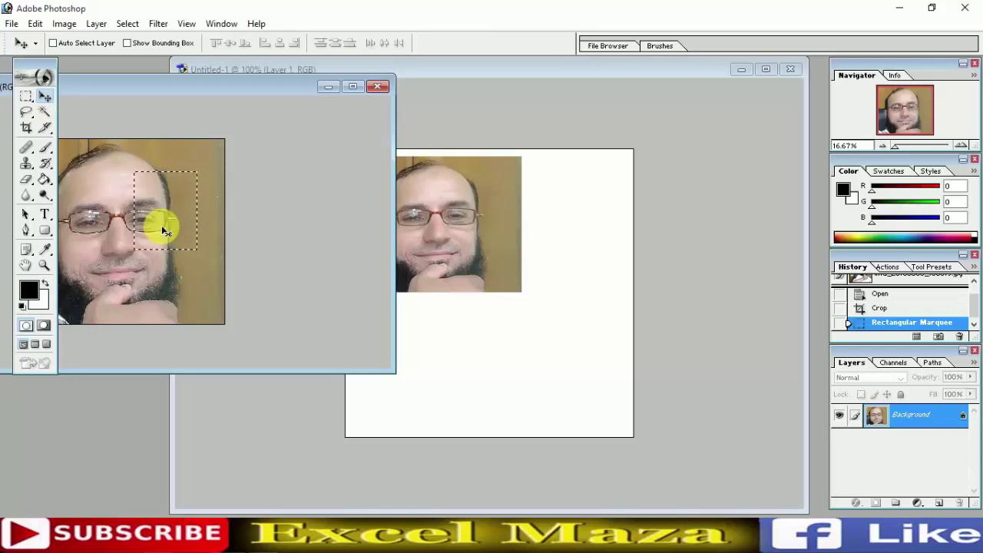
{"action": "left_click_drag", "start_coordinate": [164, 230], "coordinate": [450, 308]}
{"action": "key", "text": "ctrl+z"}
{"action": "key", "text": "ctrl+z"}
{"action": "key", "text": "ctrl+z"}
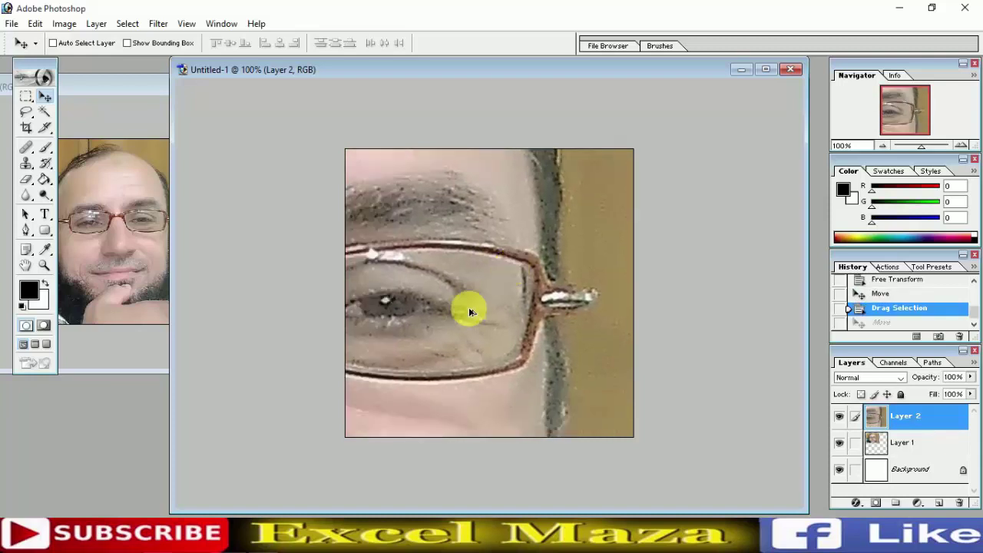
{"action": "key", "text": "ctrl+alt+z"}
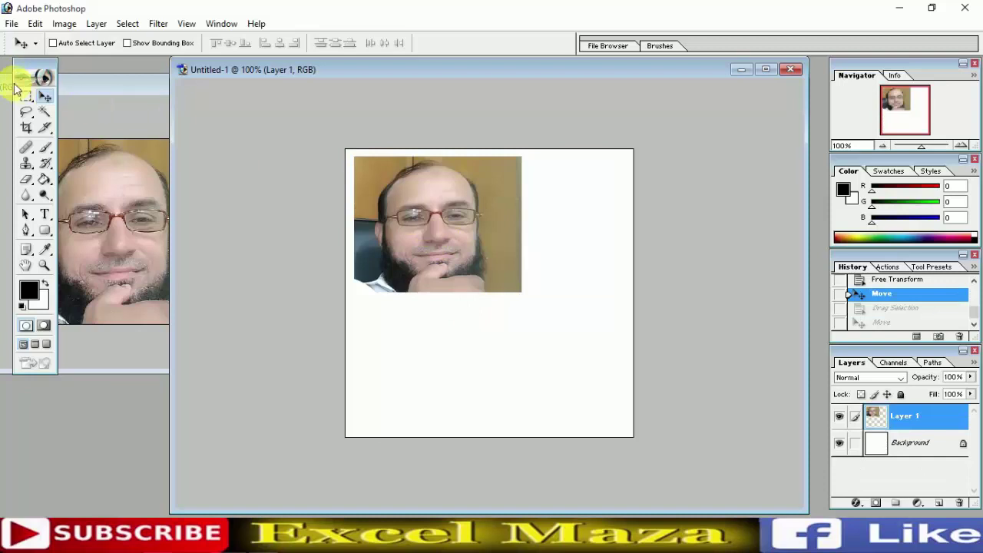
Draw a nearly circular elliptical marquee selection over the lower-right part of the photo in Untitled-1.
{"action": "left_click", "coordinate": [28, 104]}
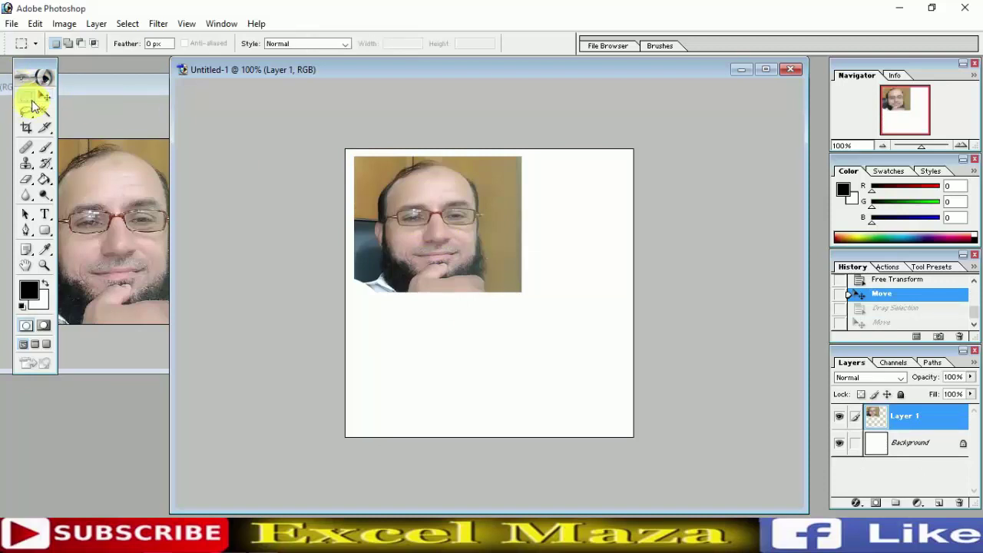
{"action": "left_click", "coordinate": [31, 103]}
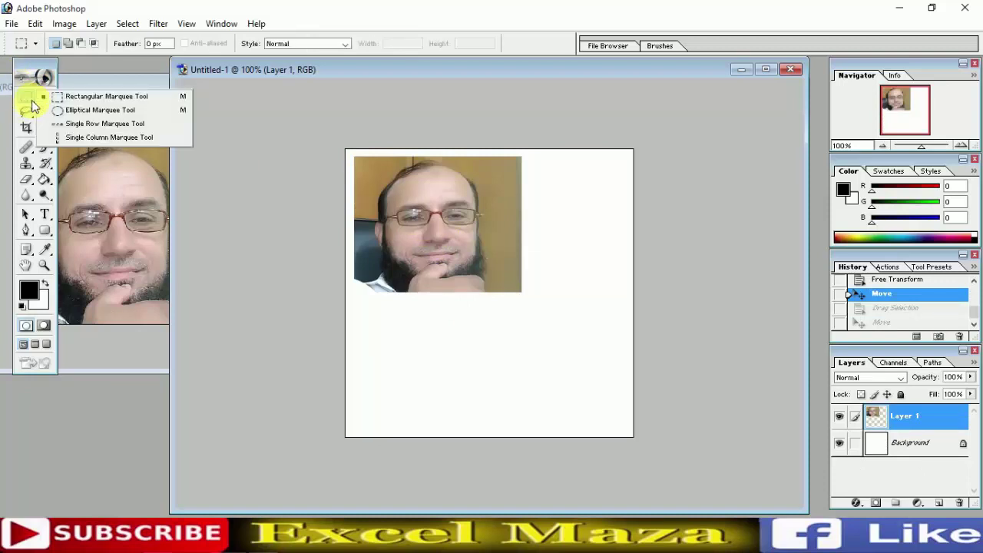
{"action": "left_click", "coordinate": [96, 111]}
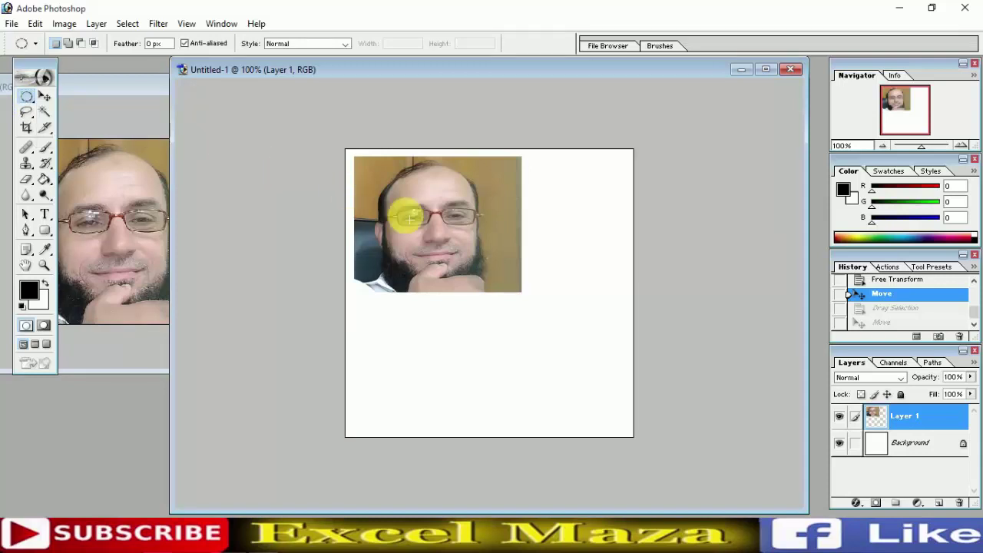
{"action": "left_click_drag", "start_coordinate": [417, 228], "coordinate": [520, 321]}
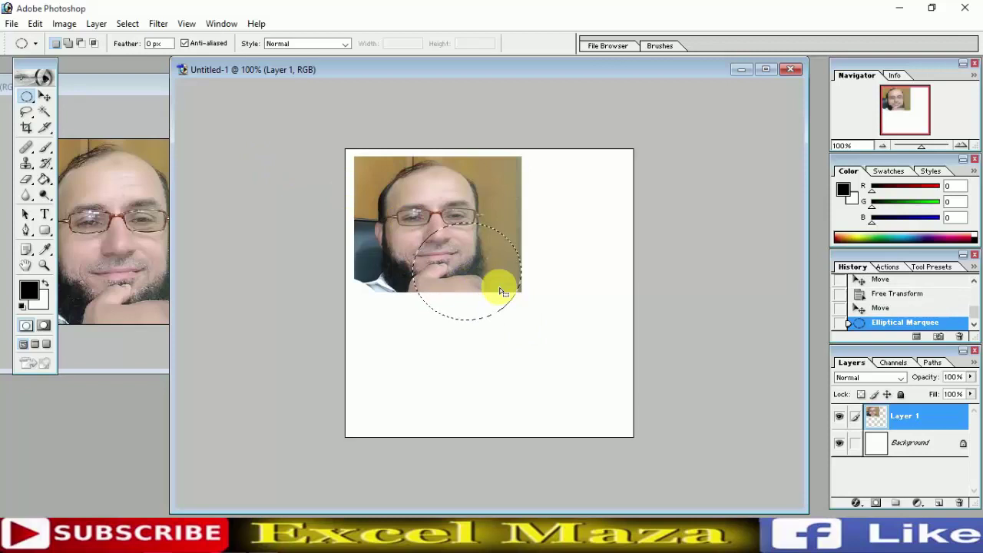
Move the elliptical cut-out down below the photo, deselect it, and shift the whole layer slightly right.
{"action": "key", "text": "v"}
{"action": "left_click_drag", "start_coordinate": [510, 292], "coordinate": [504, 390]}
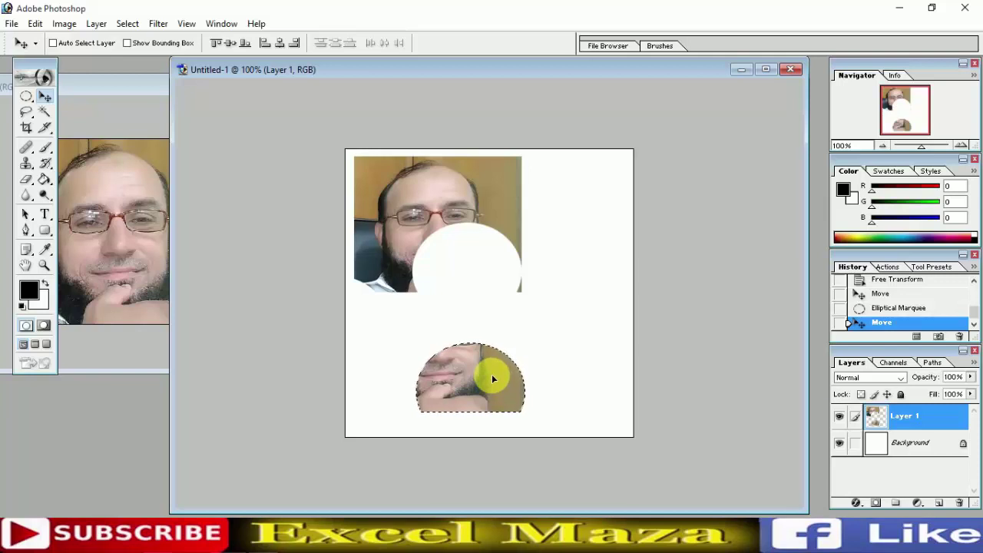
{"action": "key", "text": "ctrl+d"}
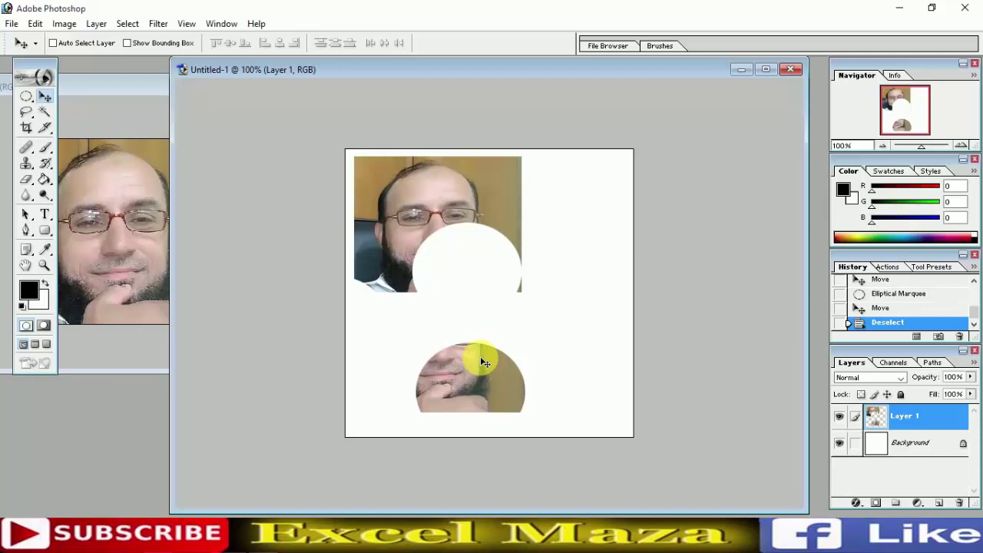
{"action": "left_click_drag", "start_coordinate": [482, 359], "coordinate": [974, 248]}
{"action": "mouse_move", "coordinate": [480, 377]}
{"action": "left_mouse_down"}
{"action": "mouse_move", "coordinate": [512, 351]}
{"action": "mouse_move", "coordinate": [507, 381]}
{"action": "mouse_move", "coordinate": [484, 377]}
{"action": "mouse_move", "coordinate": [473, 356]}
{"action": "mouse_move", "coordinate": [483, 375]}
{"action": "mouse_move", "coordinate": [468, 373]}
{"action": "mouse_move", "coordinate": [481, 378]}
{"action": "mouse_move", "coordinate": [471, 385]}
{"action": "mouse_move", "coordinate": [485, 385]}
{"action": "left_mouse_up"}
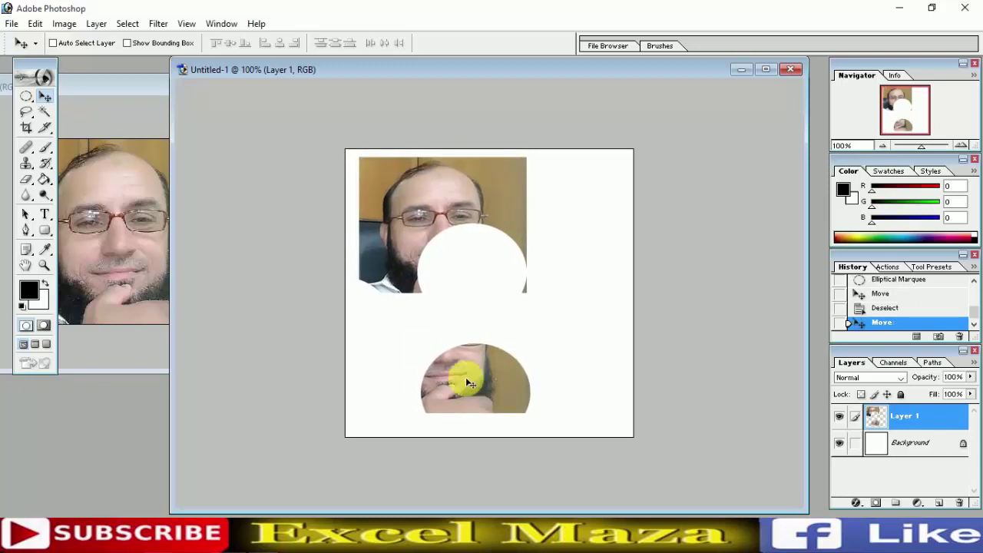
Place a single-row marquee selection across the canvas just above the photo.
{"action": "left_click", "coordinate": [28, 96]}
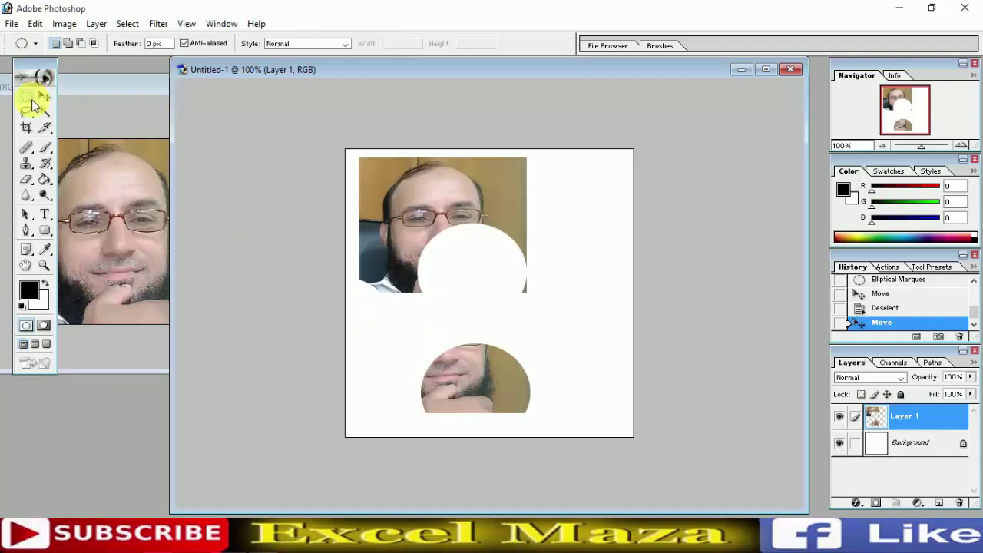
{"action": "left_click", "coordinate": [34, 104]}
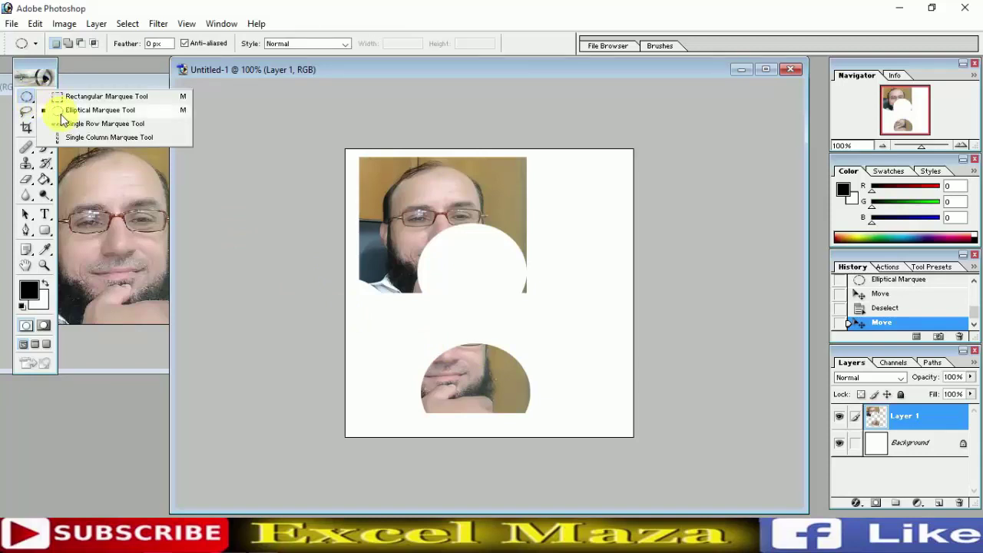
{"action": "left_click", "coordinate": [100, 124]}
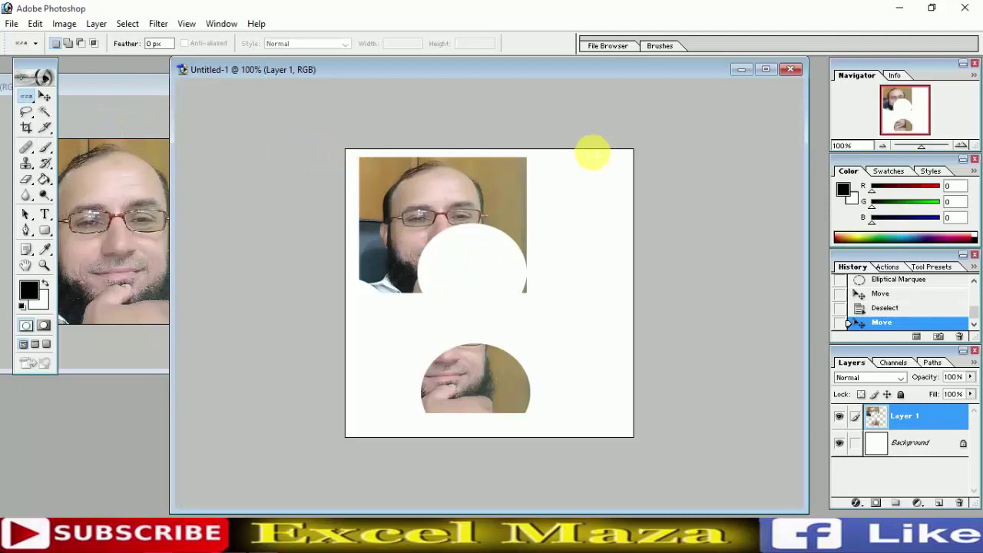
{"action": "left_click", "coordinate": [592, 154]}
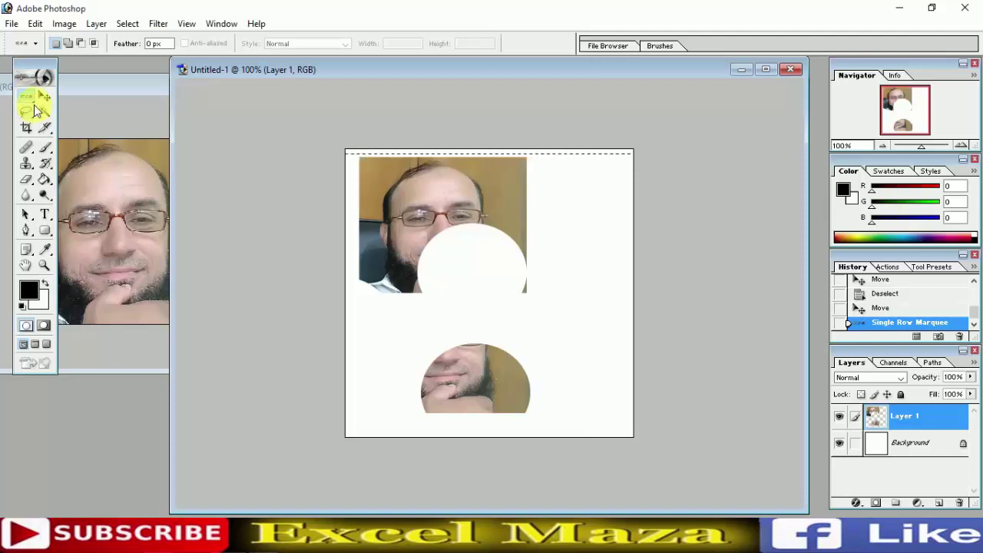
Place a single-column marquee selection just right of the photo, and set the background color to red ED0B0B.
{"action": "left_click_drag", "start_coordinate": [26, 99], "coordinate": [35, 138]}
{"action": "left_click", "coordinate": [538, 239]}
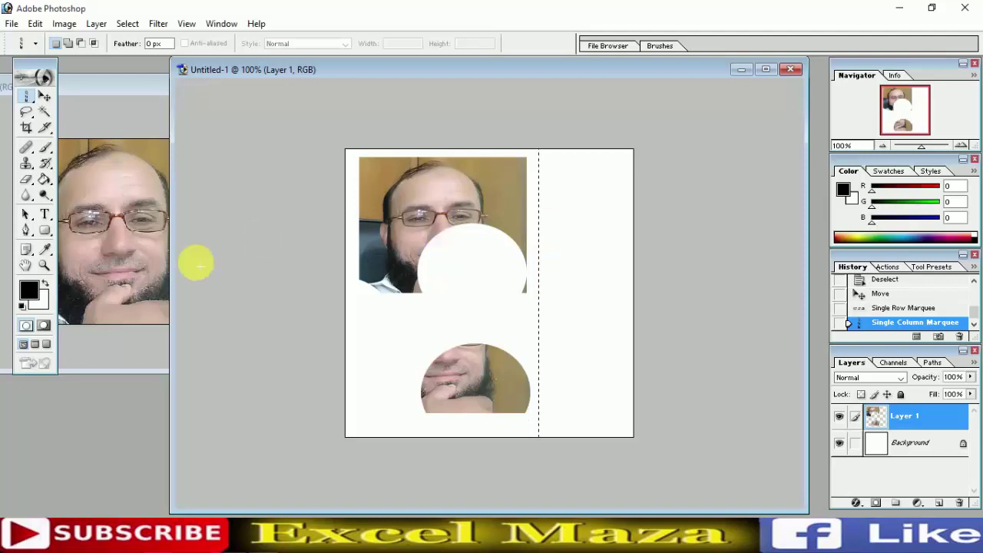
{"action": "left_click", "coordinate": [36, 298]}
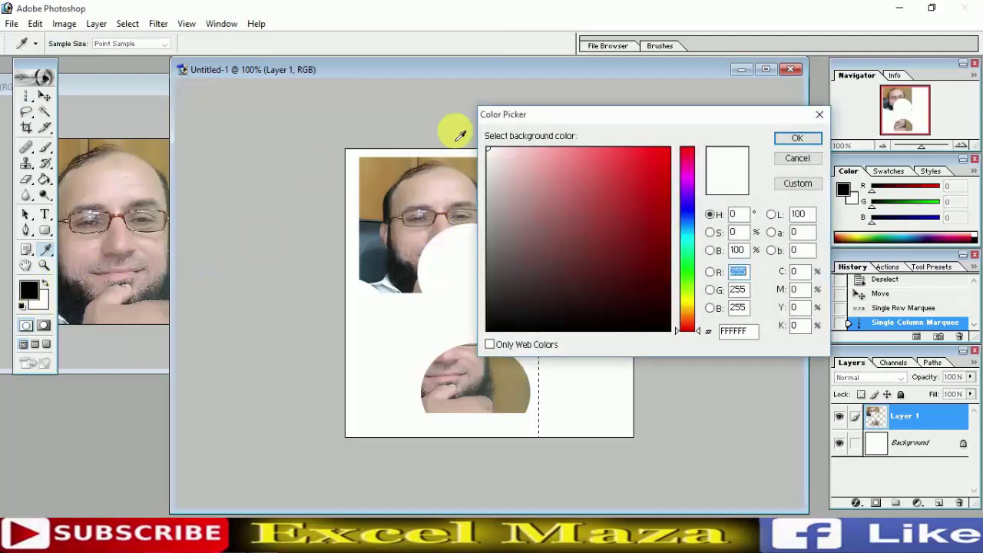
{"action": "left_click", "coordinate": [662, 159]}
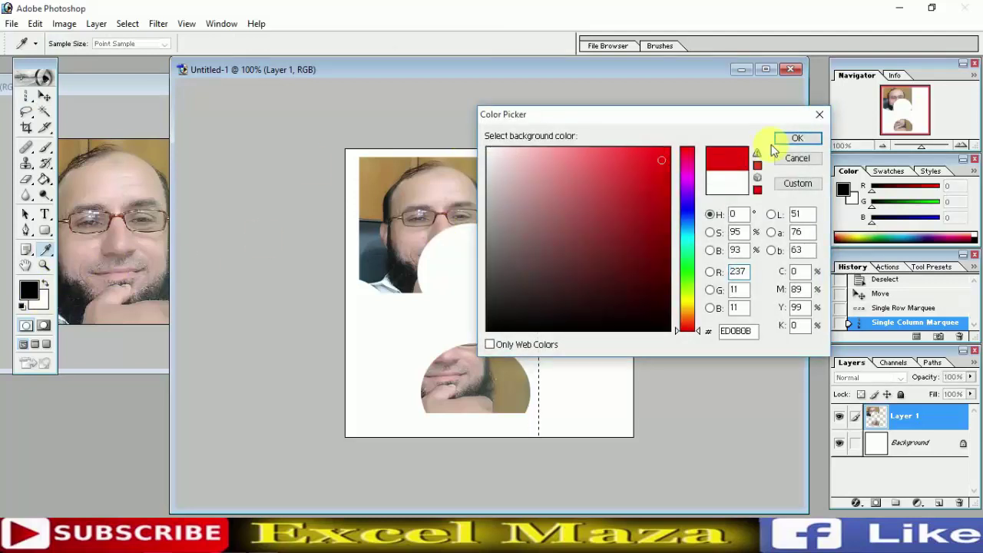
{"action": "left_click", "coordinate": [791, 138]}
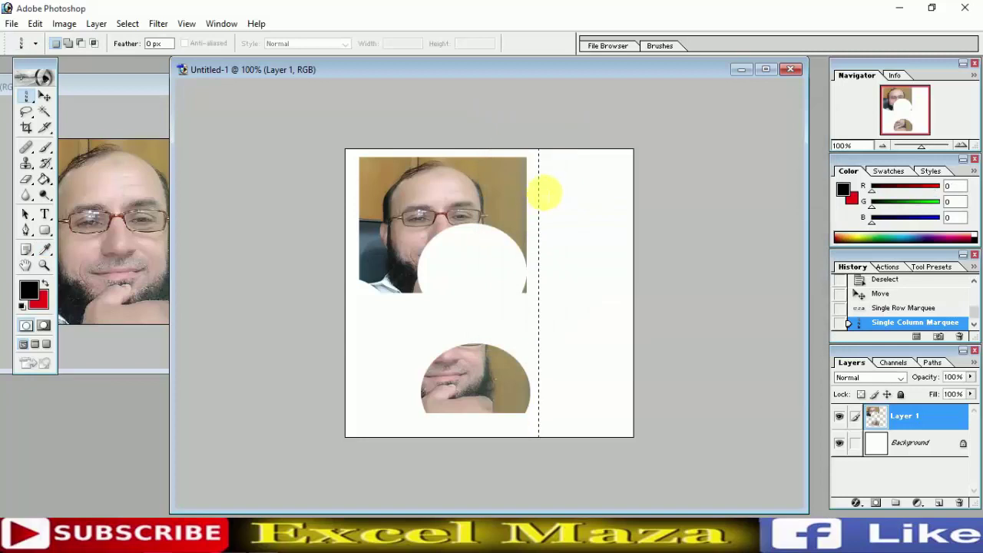
Clear a single-column marquee selection on the Background layer right of the photo to leave a thin red line, and deselect.
{"action": "key", "text": "Delete"}
{"action": "key", "text": "ctrl+d"}
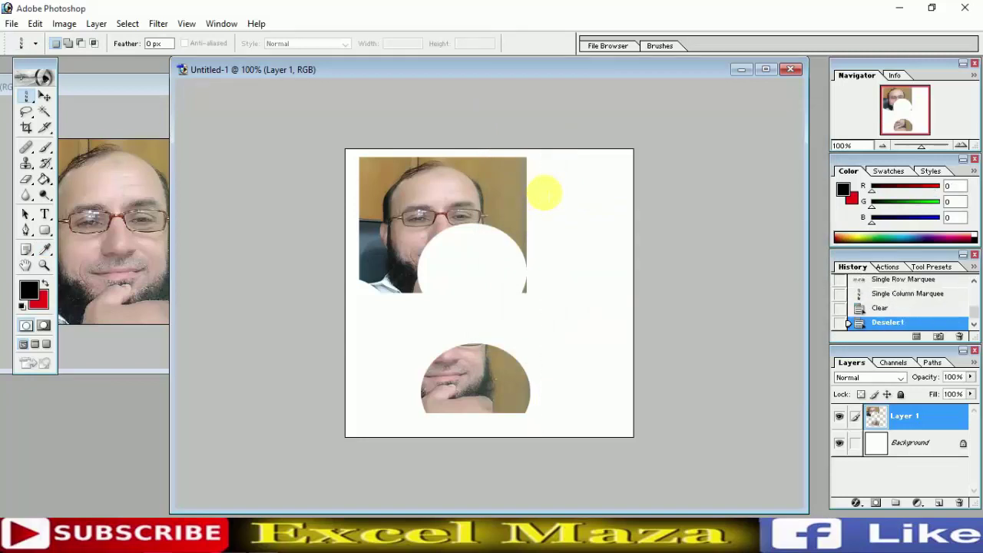
{"action": "left_click", "coordinate": [568, 180]}
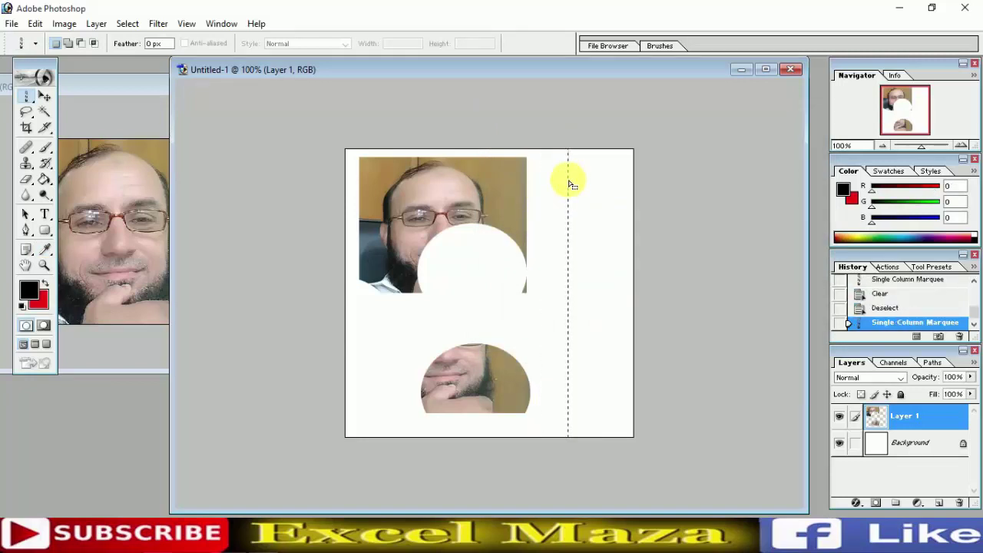
{"action": "left_click", "coordinate": [914, 445]}
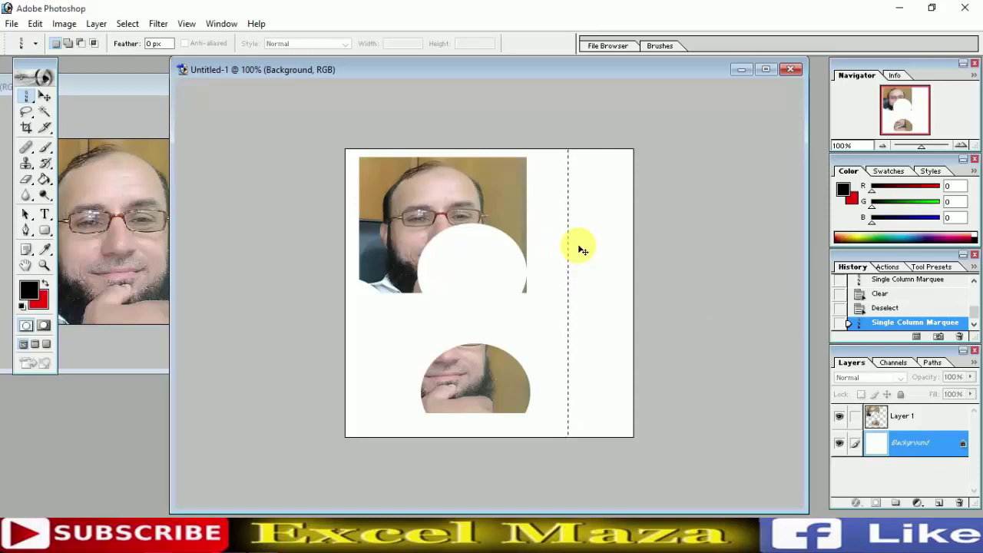
{"action": "key", "text": "Delete"}
{"action": "key", "text": "ctrl+d"}
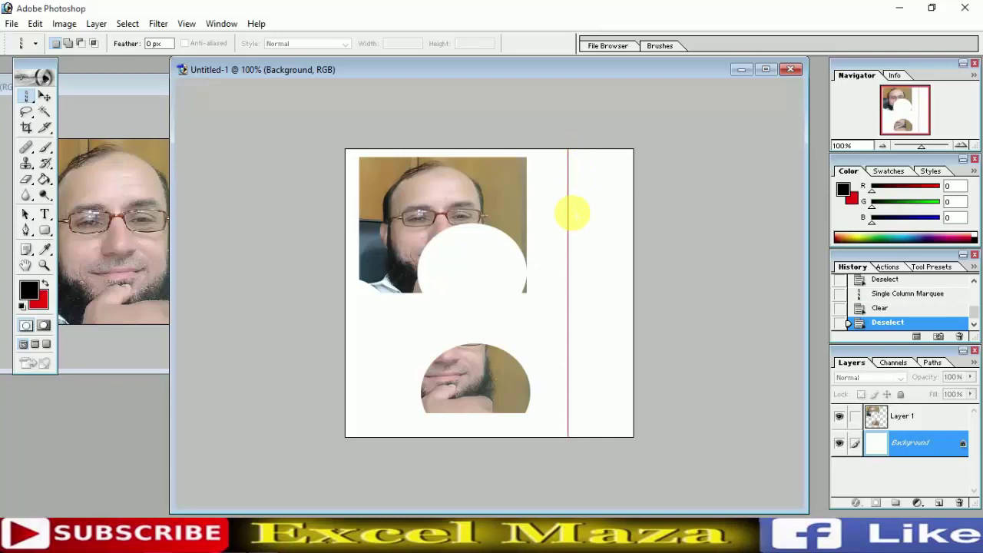
Switch to the Rectangular Marquee tool and review its tool presets and the available preset options.
{"action": "left_click", "coordinate": [44, 98]}
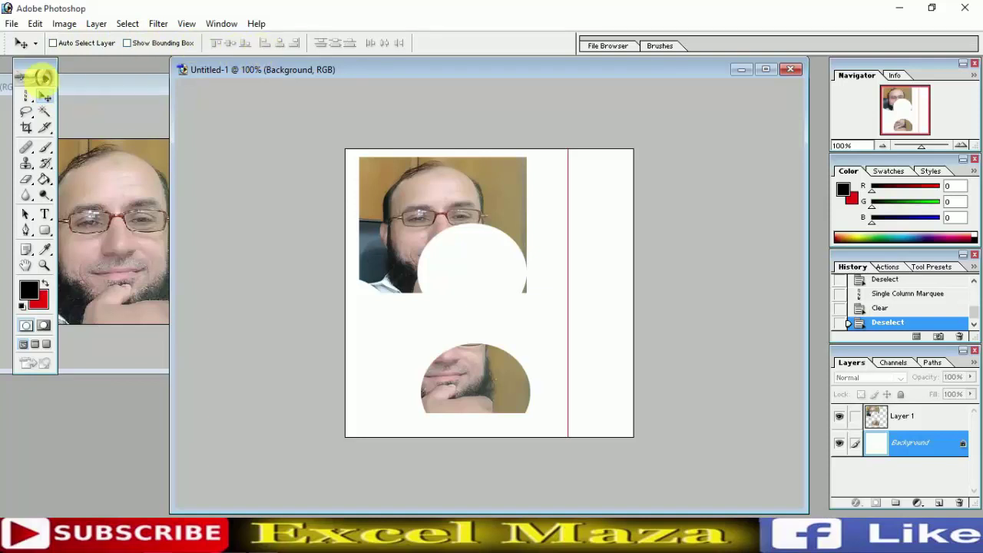
{"action": "left_click", "coordinate": [26, 94]}
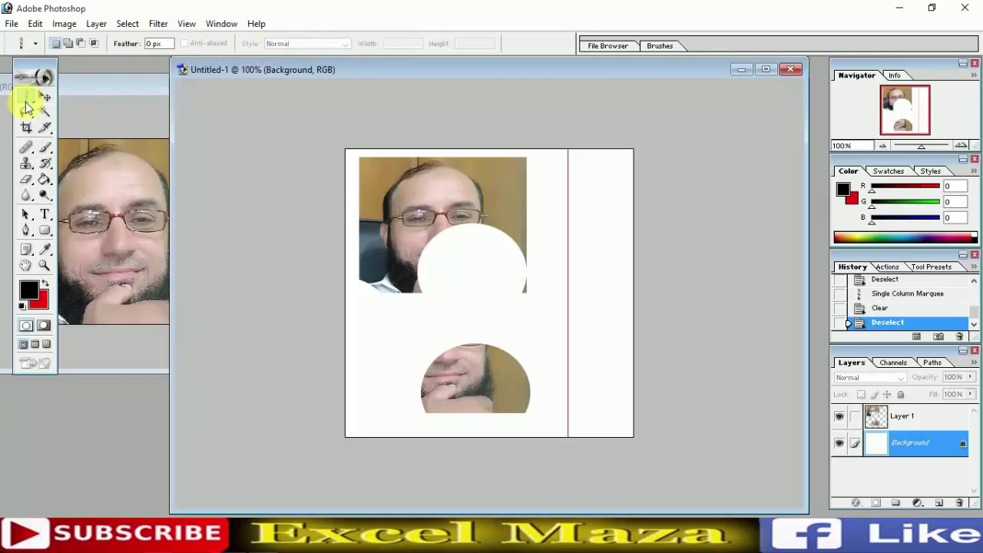
{"action": "right_click", "coordinate": [26, 101]}
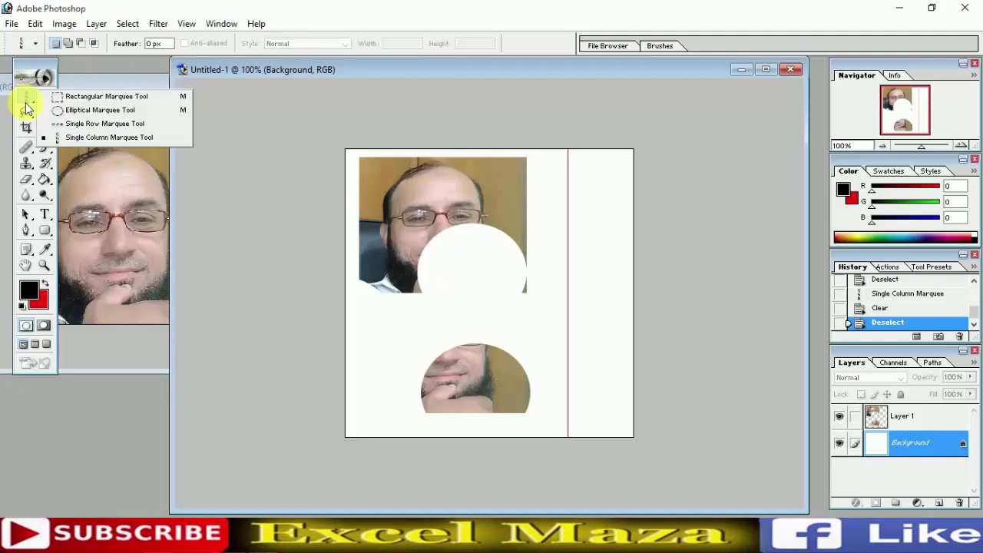
{"action": "left_click", "coordinate": [65, 97]}
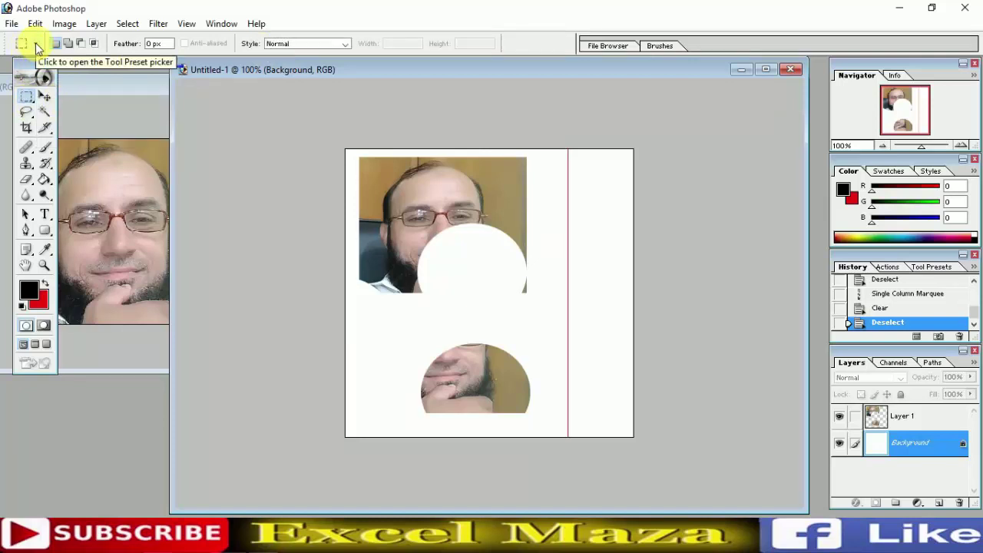
{"action": "left_click", "coordinate": [37, 48]}
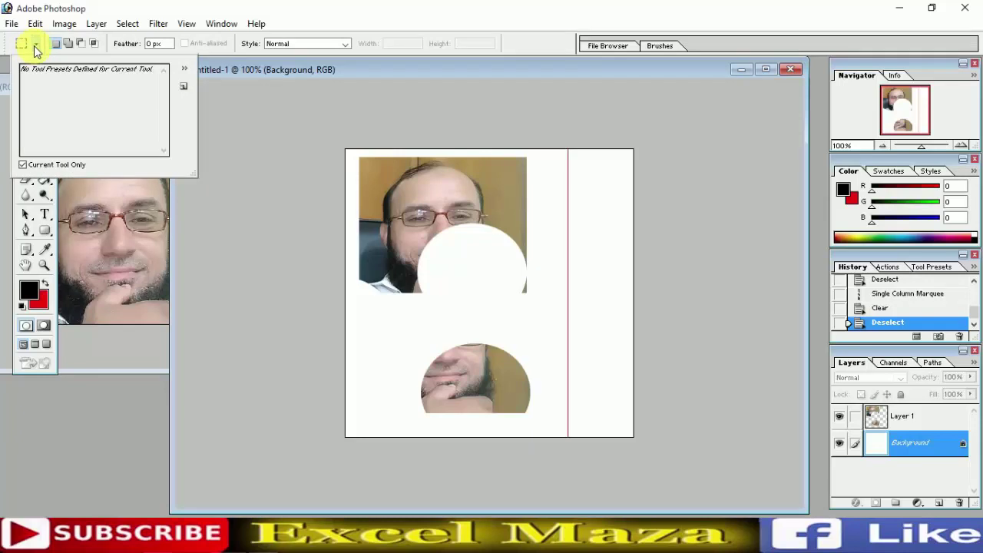
{"action": "left_click", "coordinate": [183, 73]}
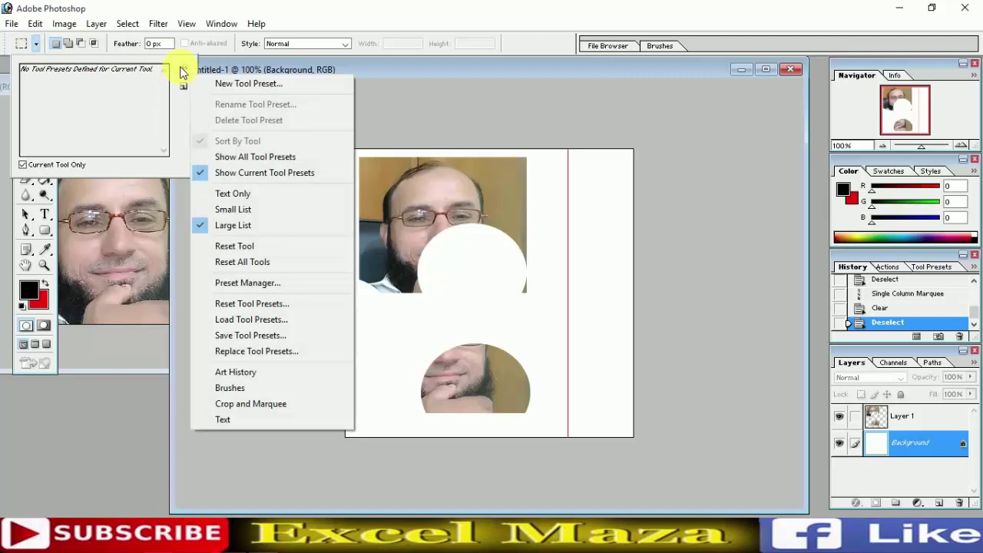
{"action": "key", "text": "Escape"}
{"action": "key", "text": "Escape"}
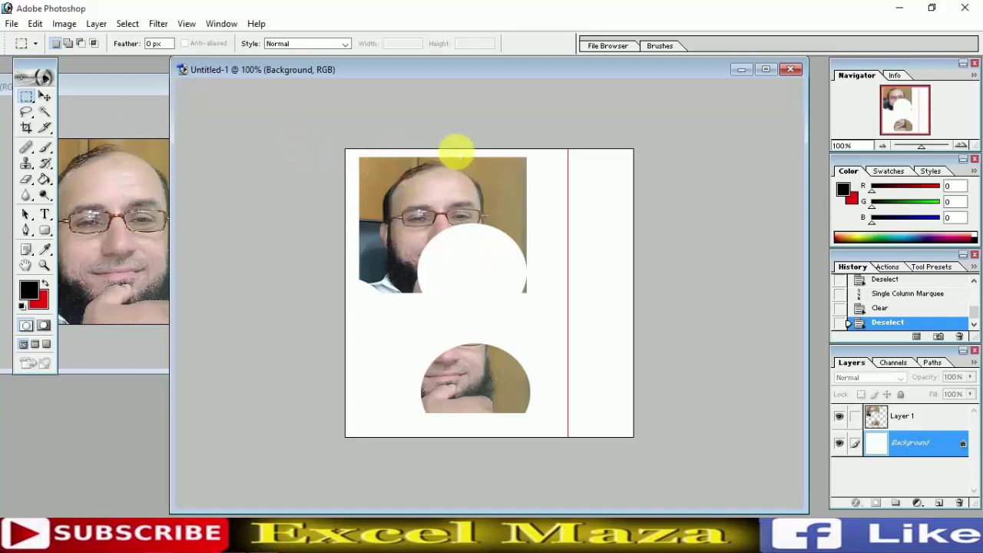
With Layer 1 active, add an adjoining rectangle to a rectangular marquee over the photo's upper right, and deselect the combined area.
{"action": "left_click_drag", "start_coordinate": [457, 151], "coordinate": [537, 248]}
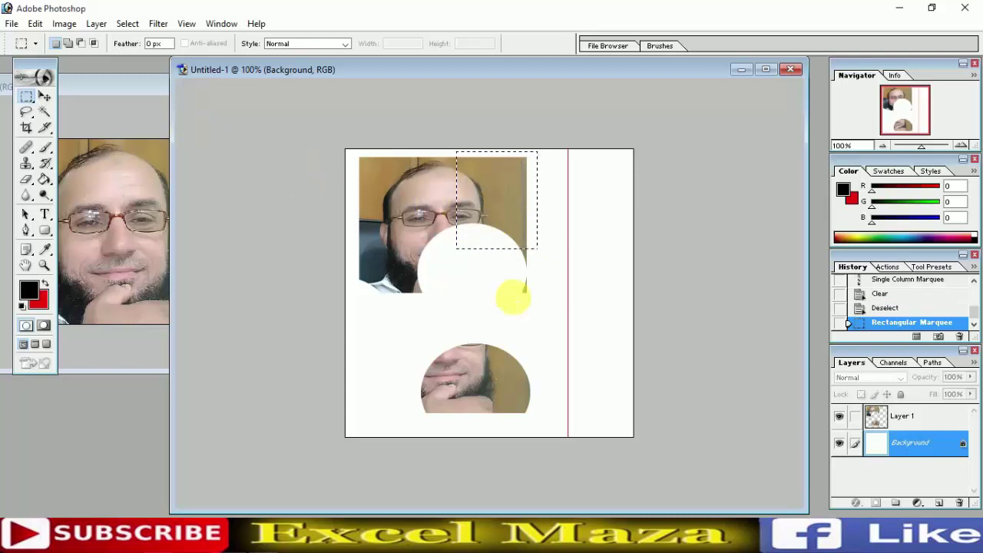
{"action": "left_click", "coordinate": [895, 415]}
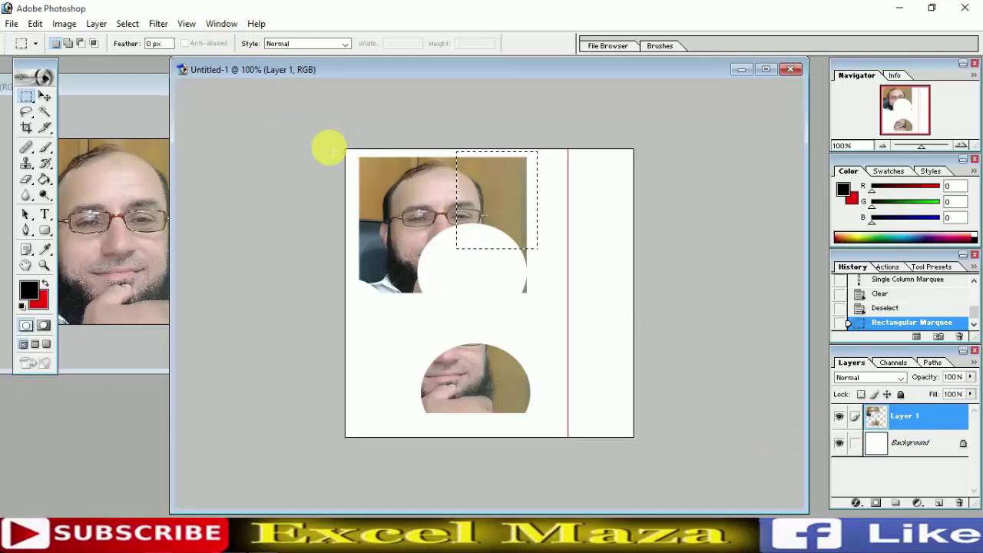
{"action": "left_click", "coordinate": [67, 44]}
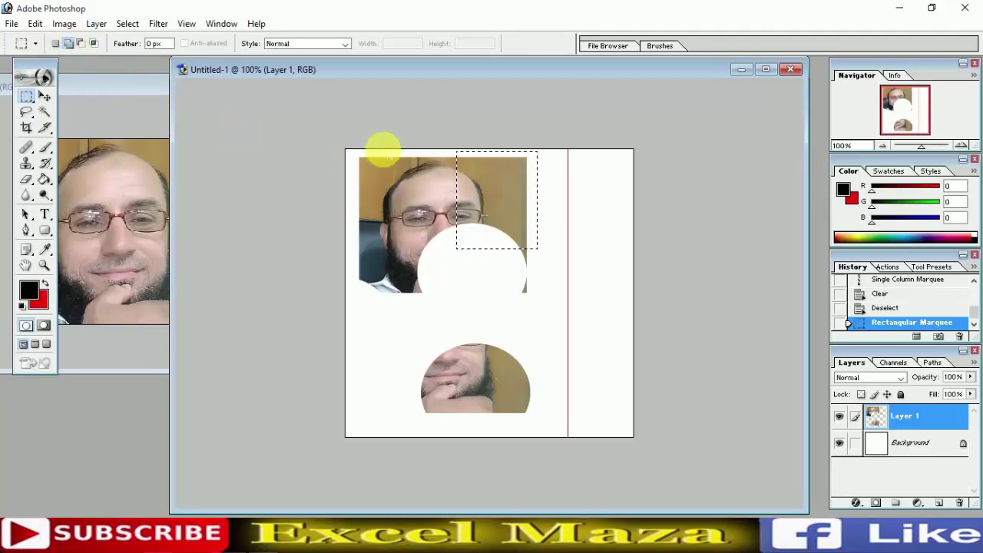
{"action": "left_click_drag", "start_coordinate": [383, 149], "coordinate": [457, 248]}
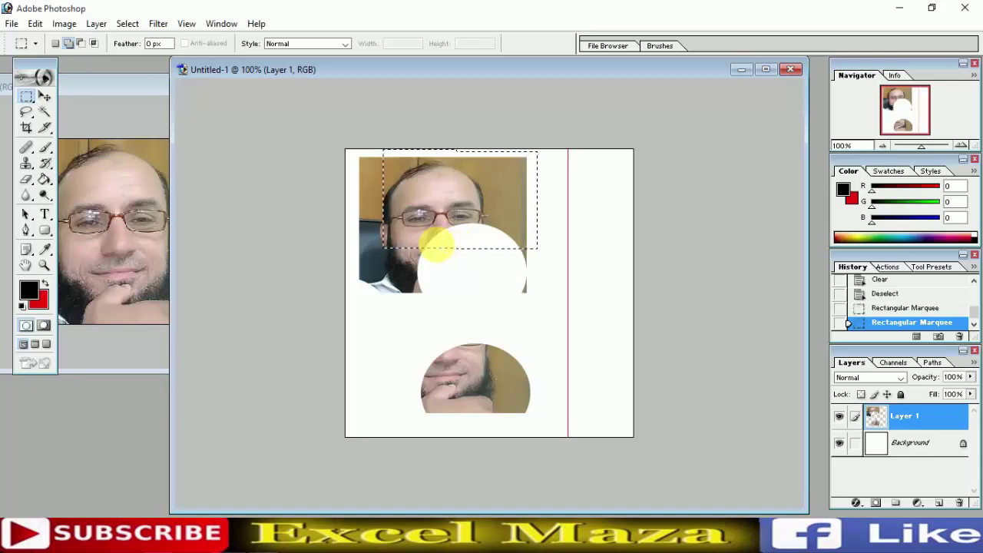
{"action": "left_click", "coordinate": [439, 249]}
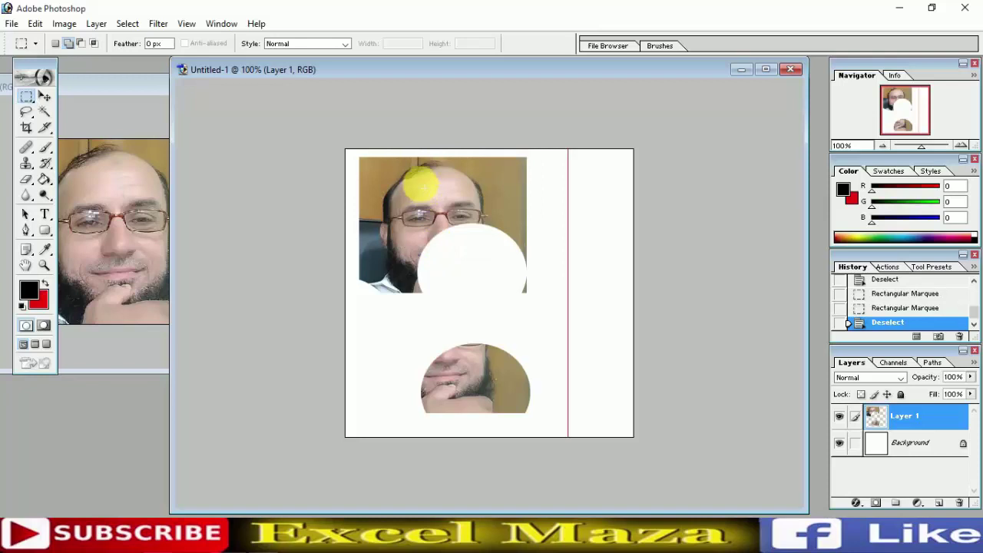
Draw a rectangular marquee from the forehead past the photo's right edge and subtract its right half with a second rectangle.
{"action": "left_click_drag", "start_coordinate": [427, 166], "coordinate": [544, 252]}
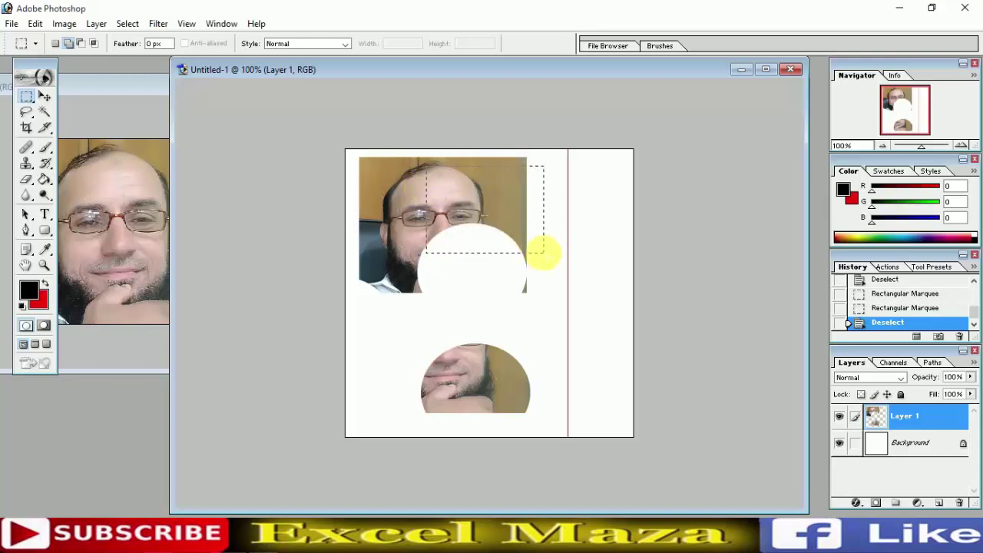
{"action": "left_click", "coordinate": [83, 44]}
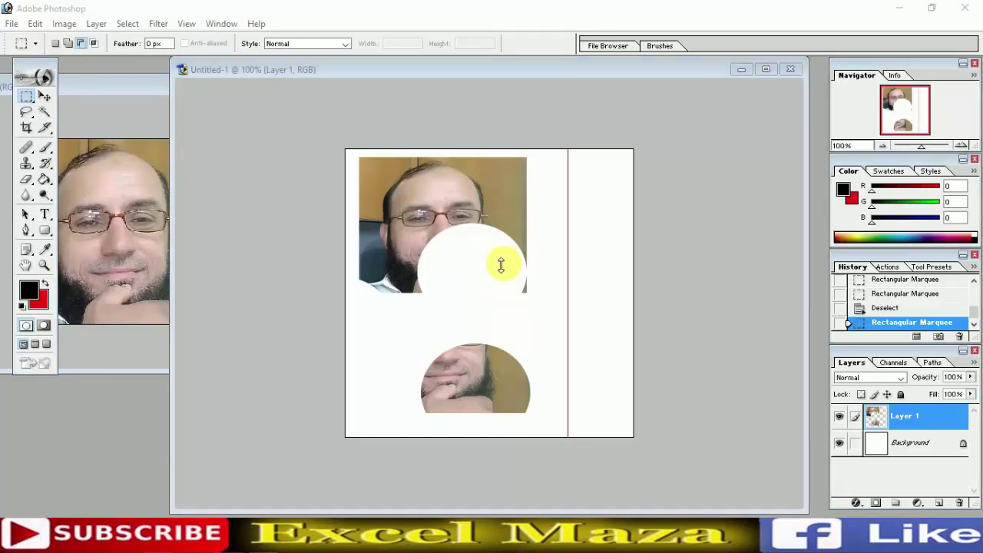
{"action": "left_click", "coordinate": [498, 217]}
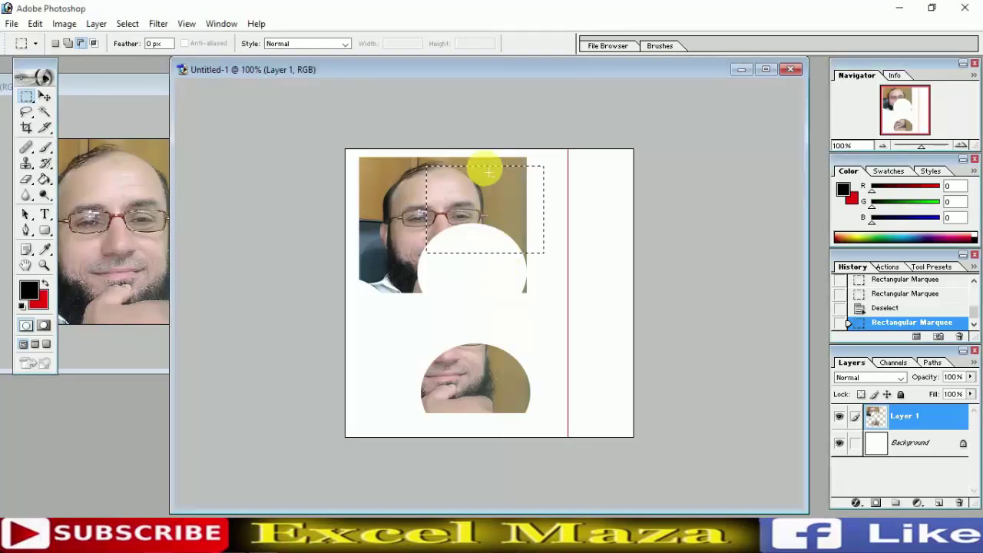
{"action": "left_click_drag", "start_coordinate": [489, 173], "coordinate": [544, 253]}
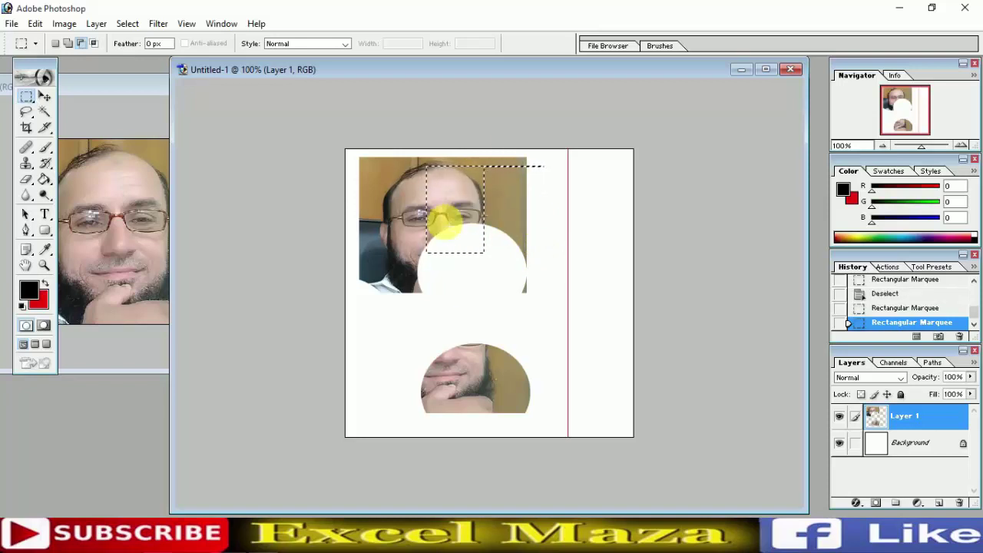
Intersect the remaining selection with a rectangle overlapping its lower-left part over the face, and deselect the result.
{"action": "left_click", "coordinate": [94, 44]}
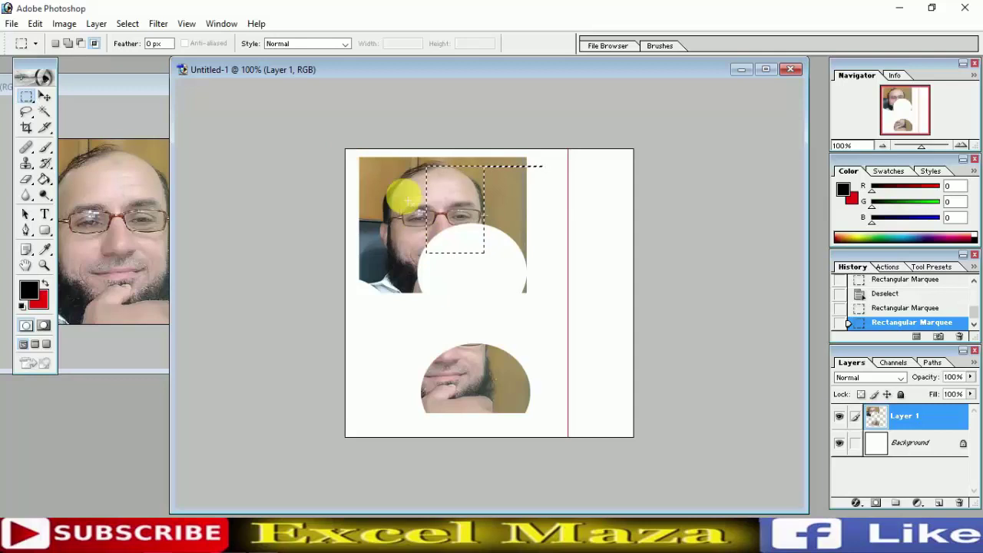
{"action": "left_click_drag", "start_coordinate": [402, 188], "coordinate": [440, 254]}
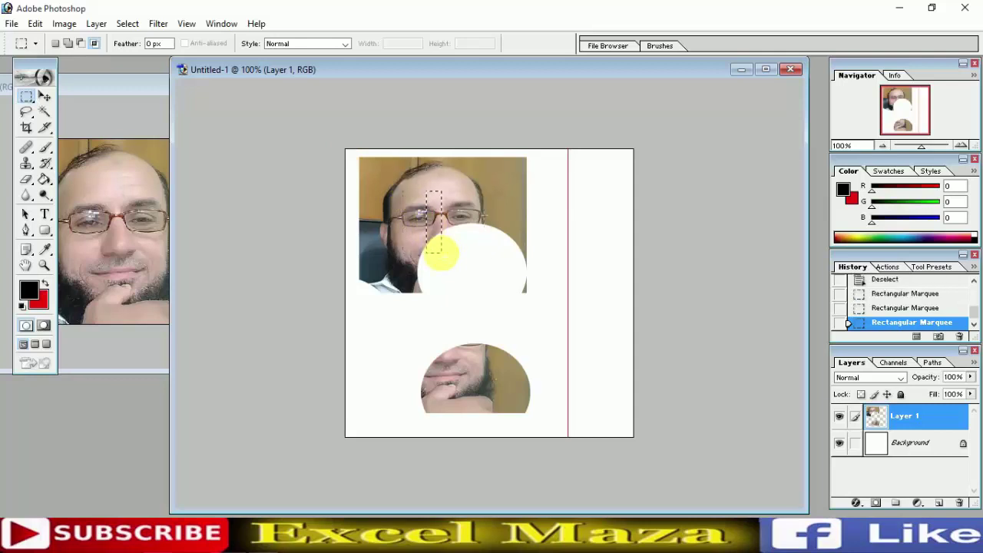
{"action": "left_click", "coordinate": [438, 208]}
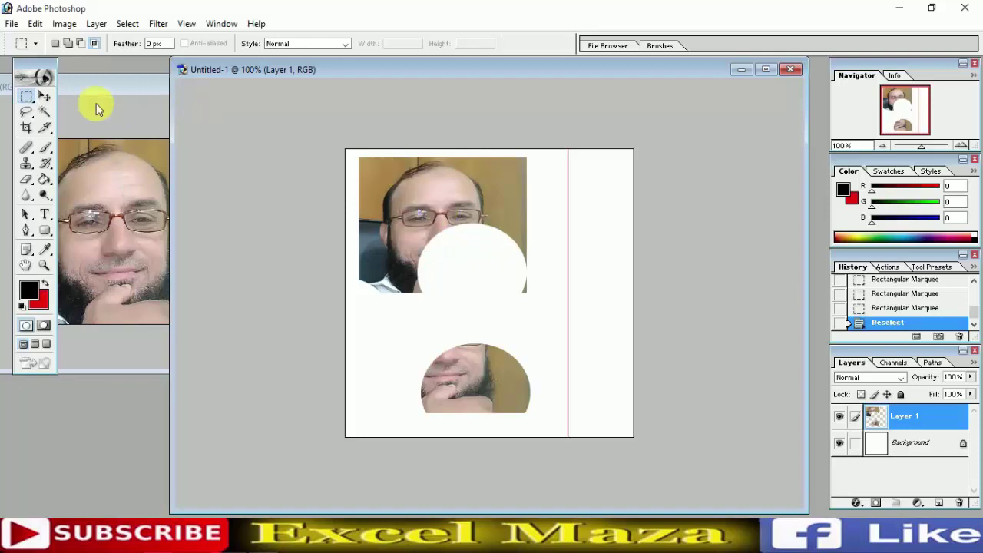
In new-selection mode, draw a large rectangular marquee over most of the photo, extending beyond its right and lower edges.
{"action": "left_click", "coordinate": [54, 44]}
{"action": "left_click_drag", "start_coordinate": [372, 177], "coordinate": [513, 146]}
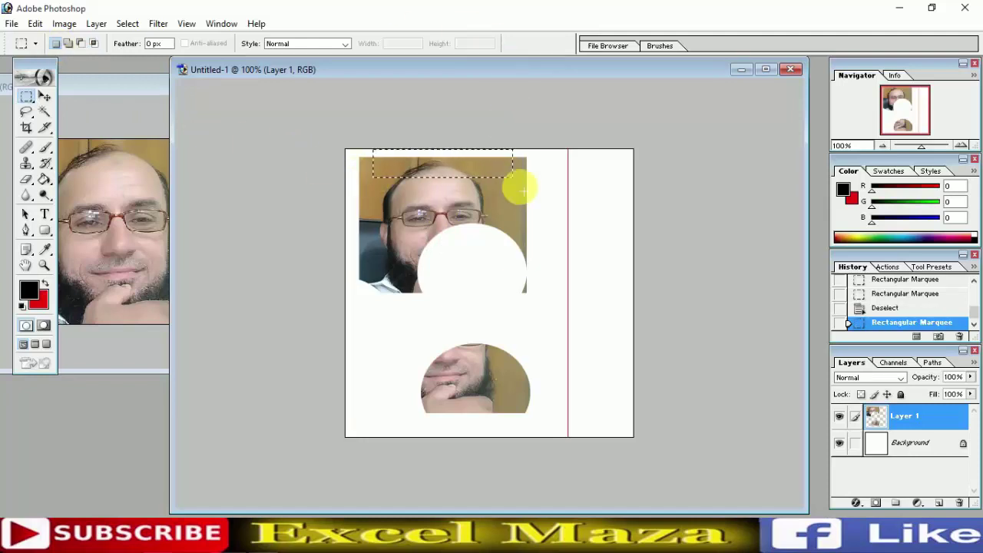
{"action": "left_click", "coordinate": [394, 162]}
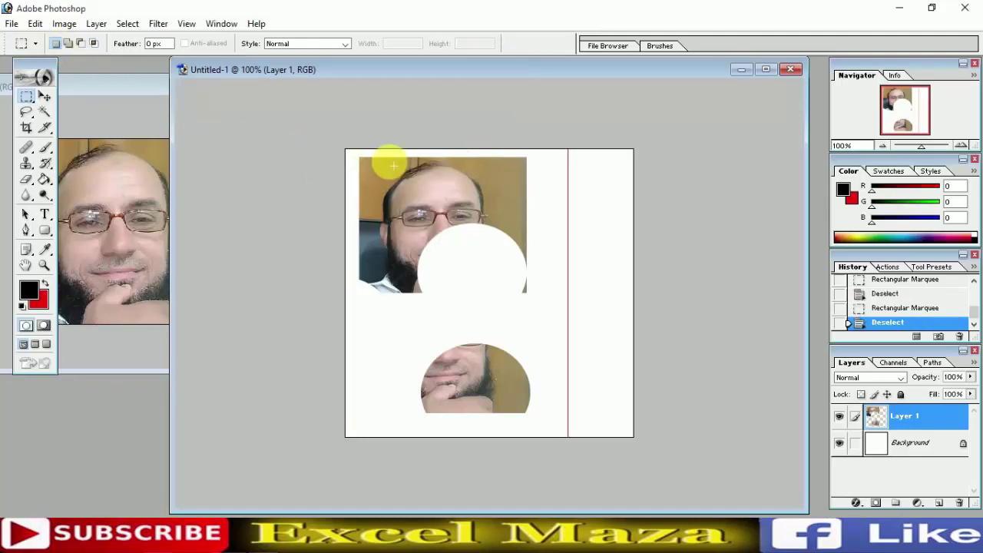
{"action": "left_click_drag", "start_coordinate": [389, 159], "coordinate": [549, 301]}
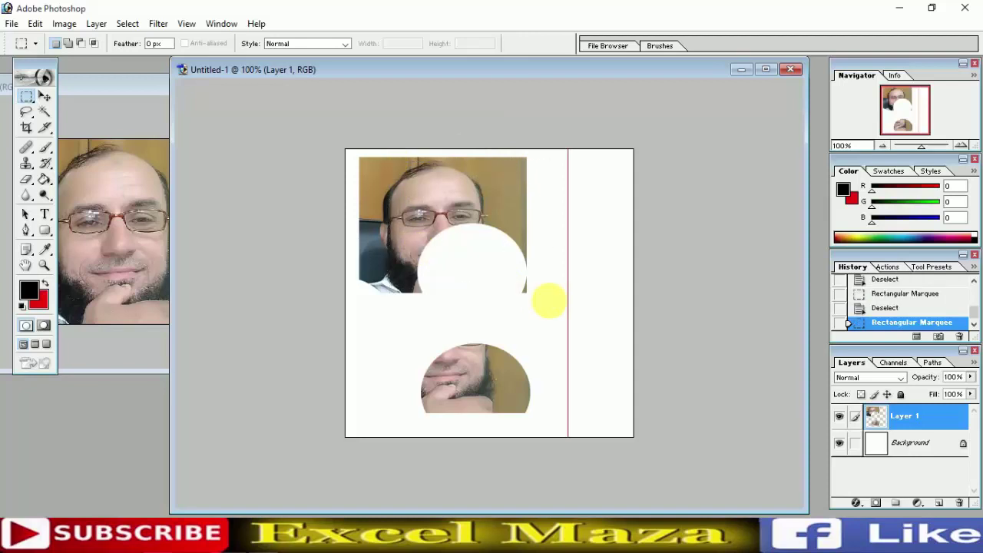
Intersect the large marquee with a narrower rectangle through the middle of the photo, and deselect the resulting strip.
{"action": "left_click", "coordinate": [93, 43]}
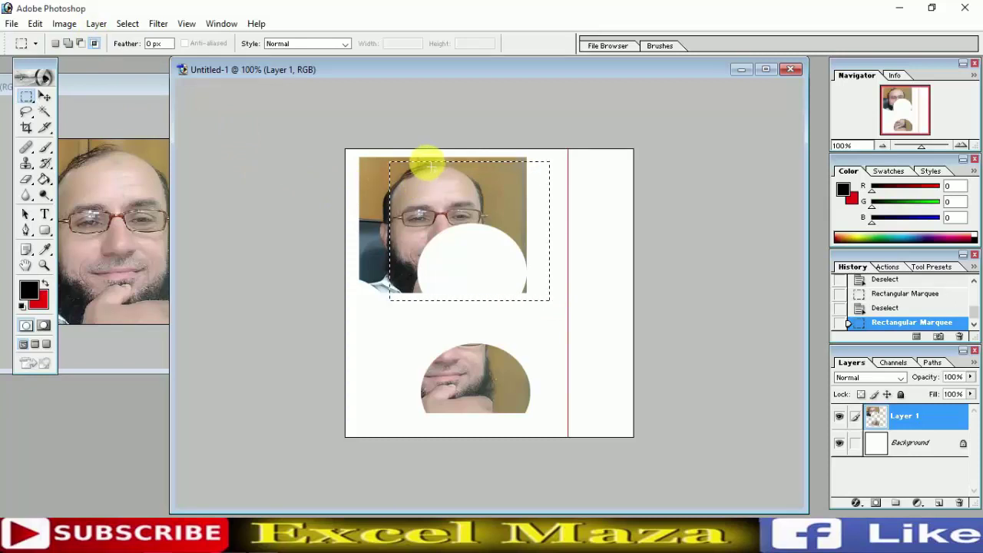
{"action": "left_click_drag", "start_coordinate": [434, 165], "coordinate": [459, 223]}
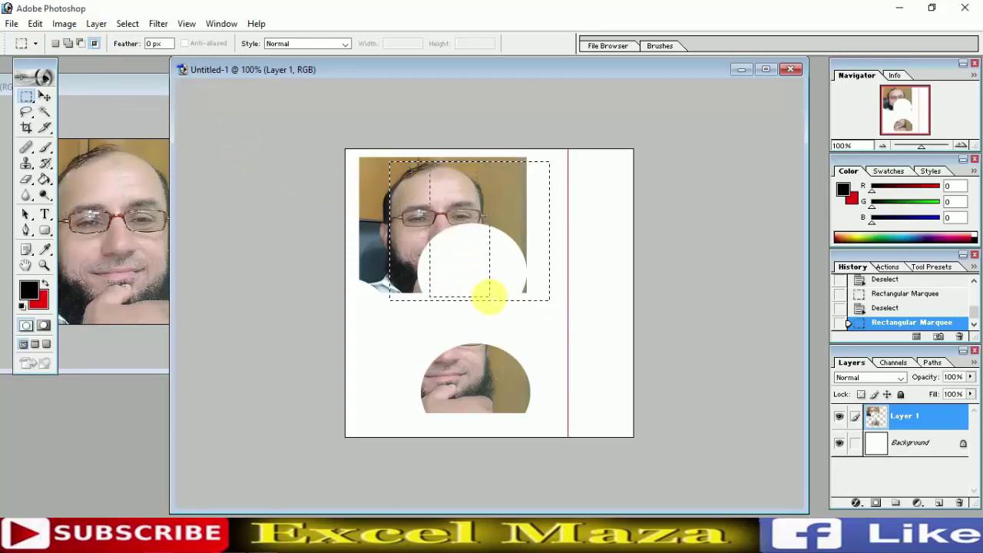
{"action": "left_click_drag", "start_coordinate": [490, 300], "coordinate": [490, 301]}
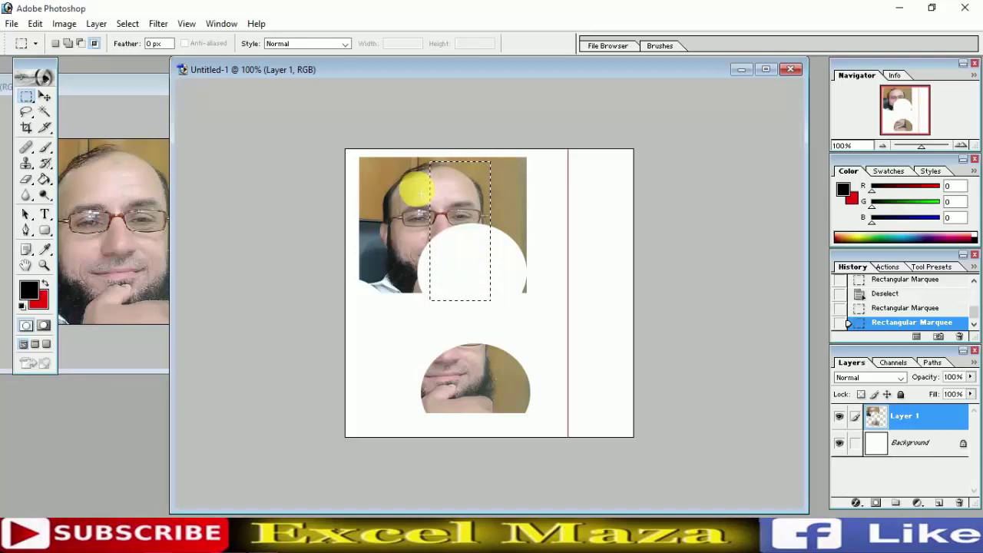
{"action": "left_click", "coordinate": [467, 206]}
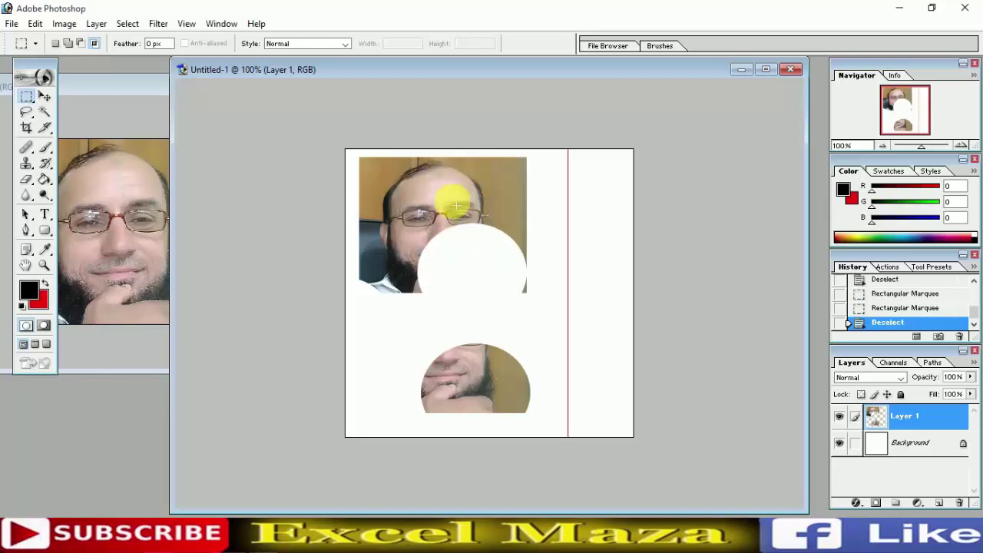